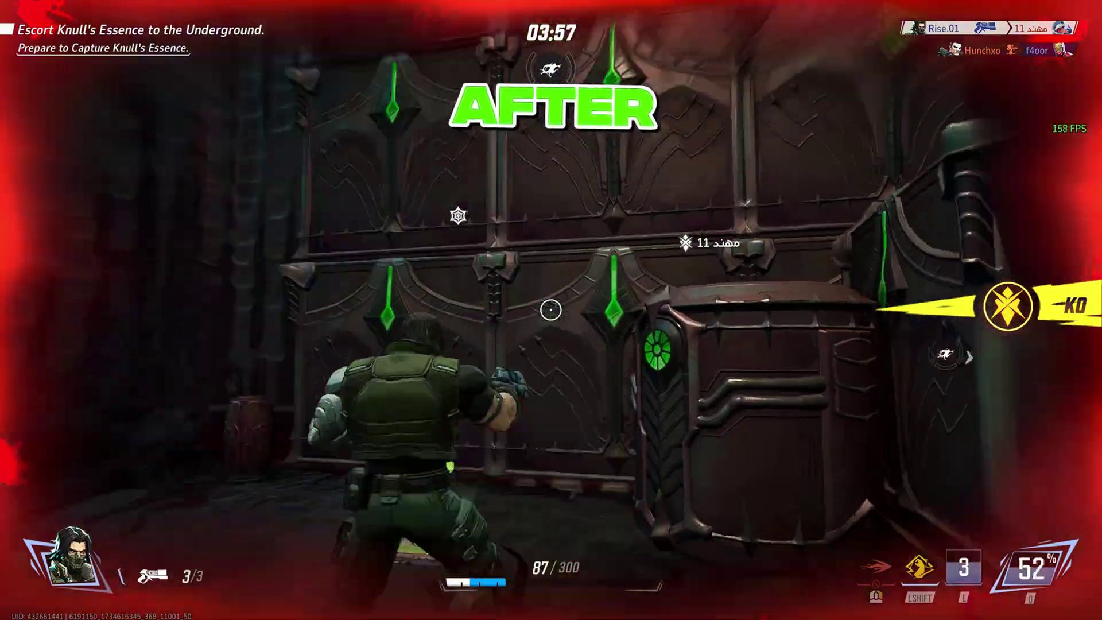
left_click(550, 310)
key("shift")
left_click(550, 310)
left_click(551, 310)
key("w")
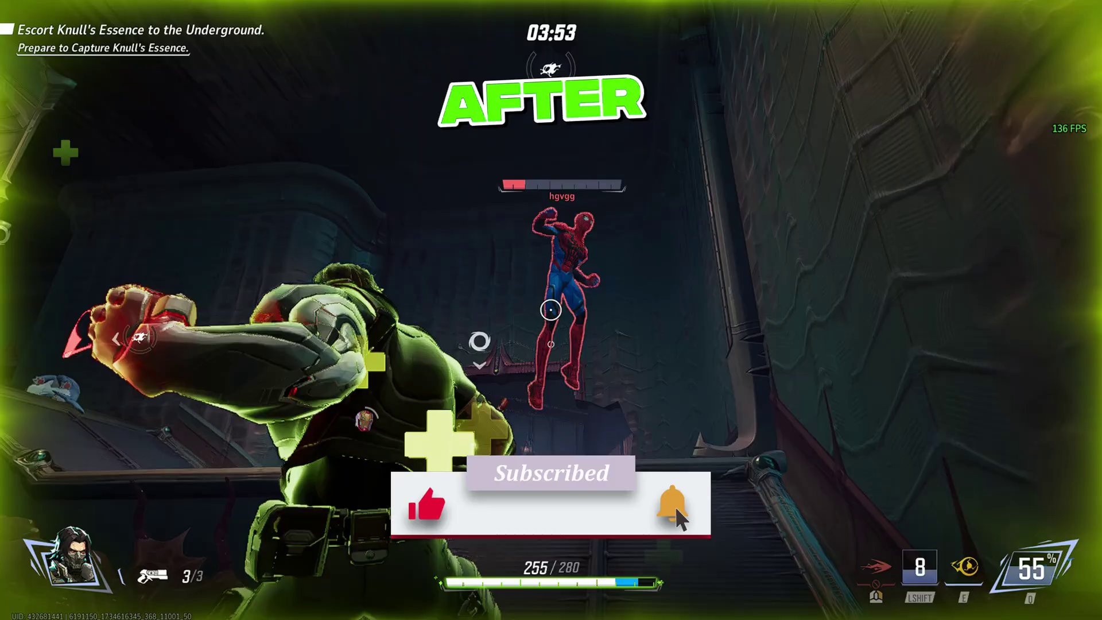
left_click(551, 310)
key("w")
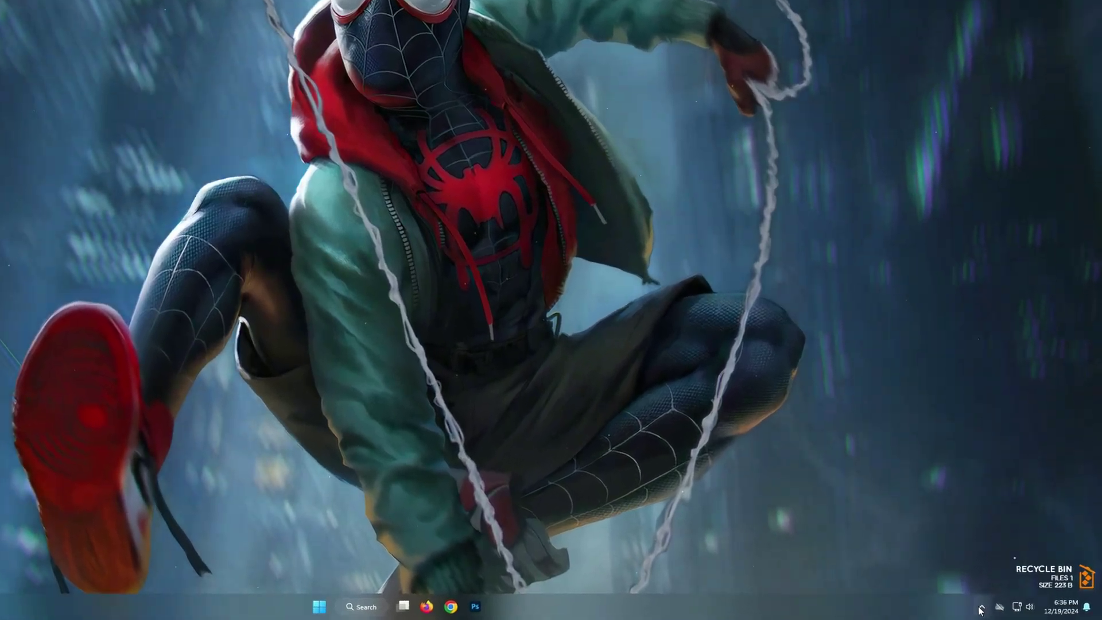
Switch to Steam and open the Marvel Rivals page in the game library.
left_click(1008, 610)
left_click(1046, 568)
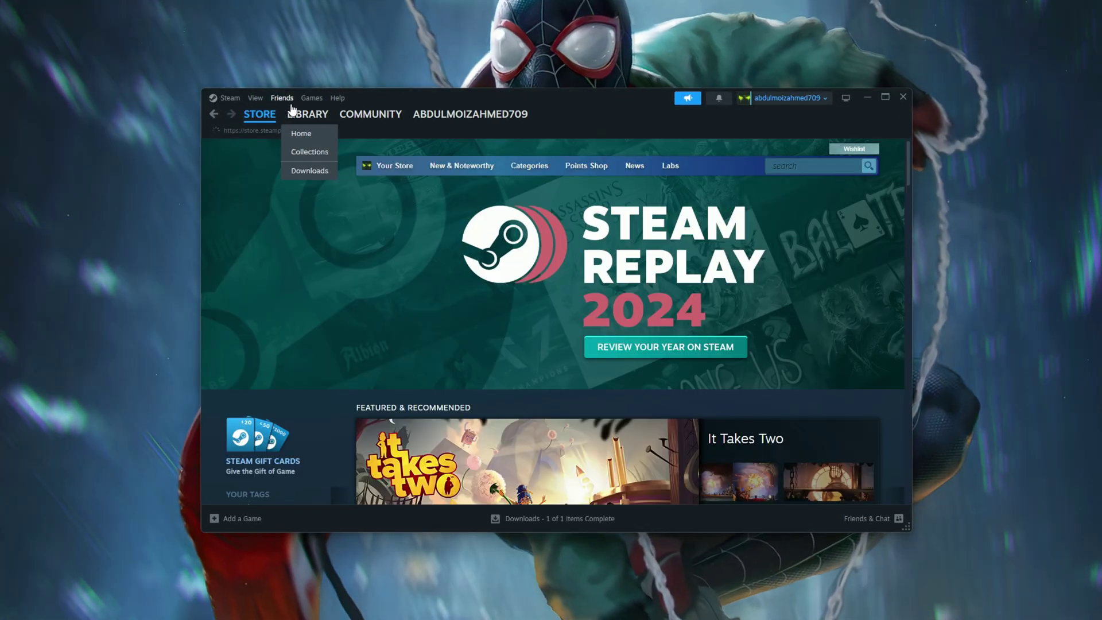
left_click(300, 115)
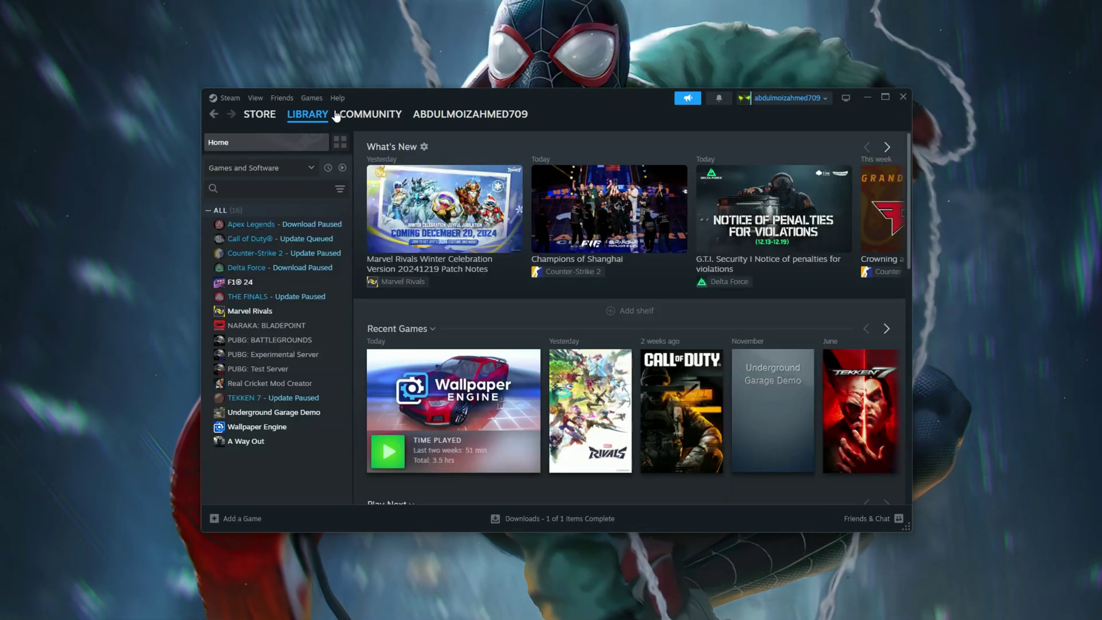
left_click(268, 313)
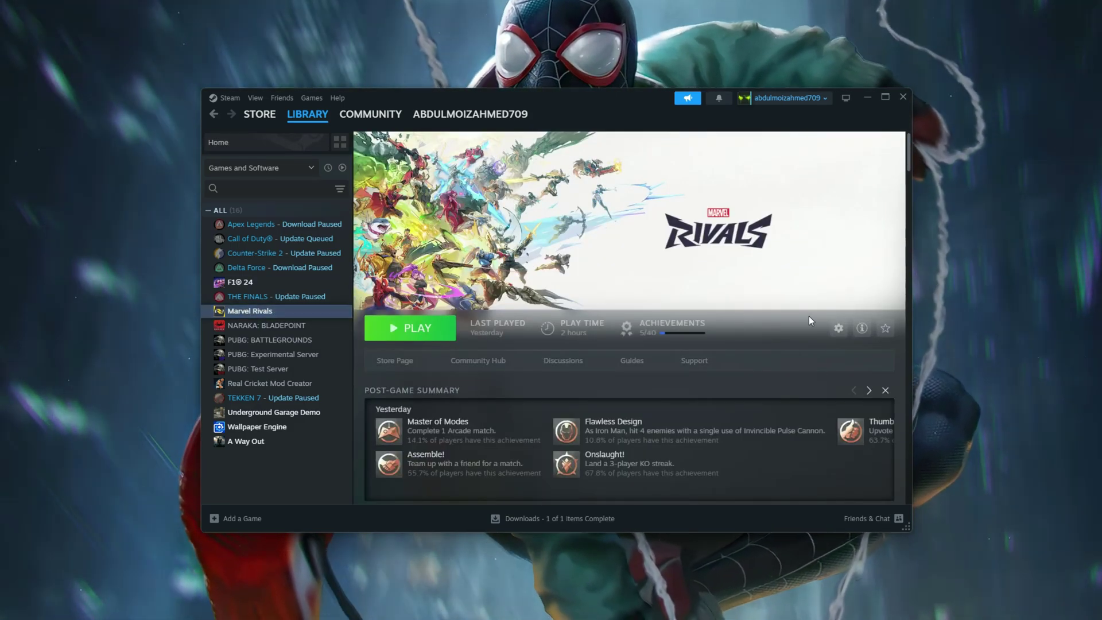
Open the Marvel Rivals properties and browse to the game's installed files folder.
left_click(838, 328)
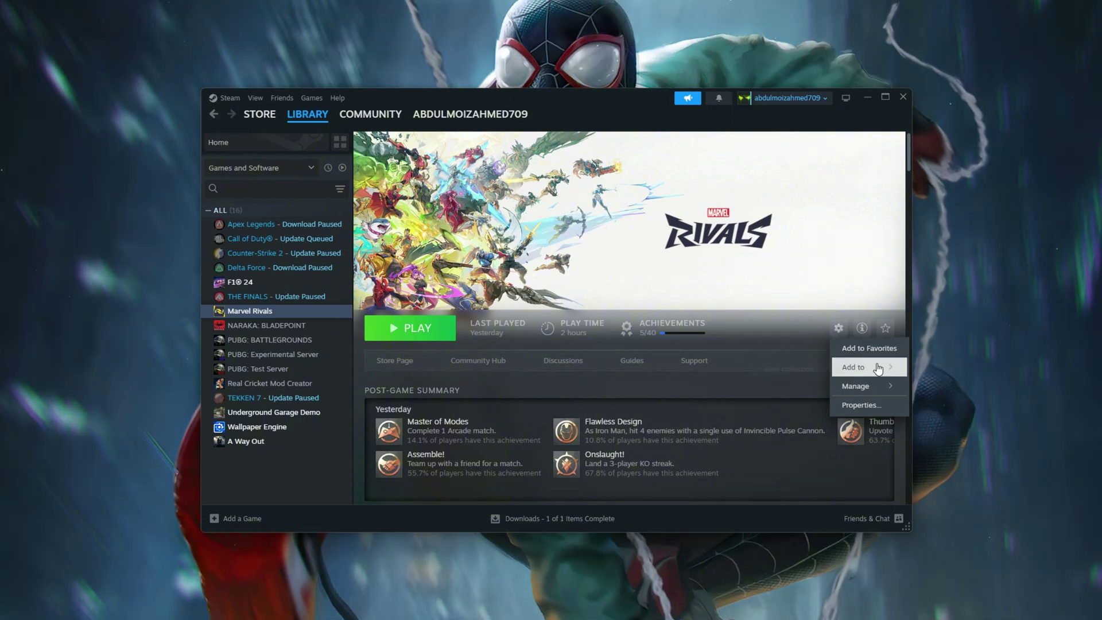
left_click(858, 406)
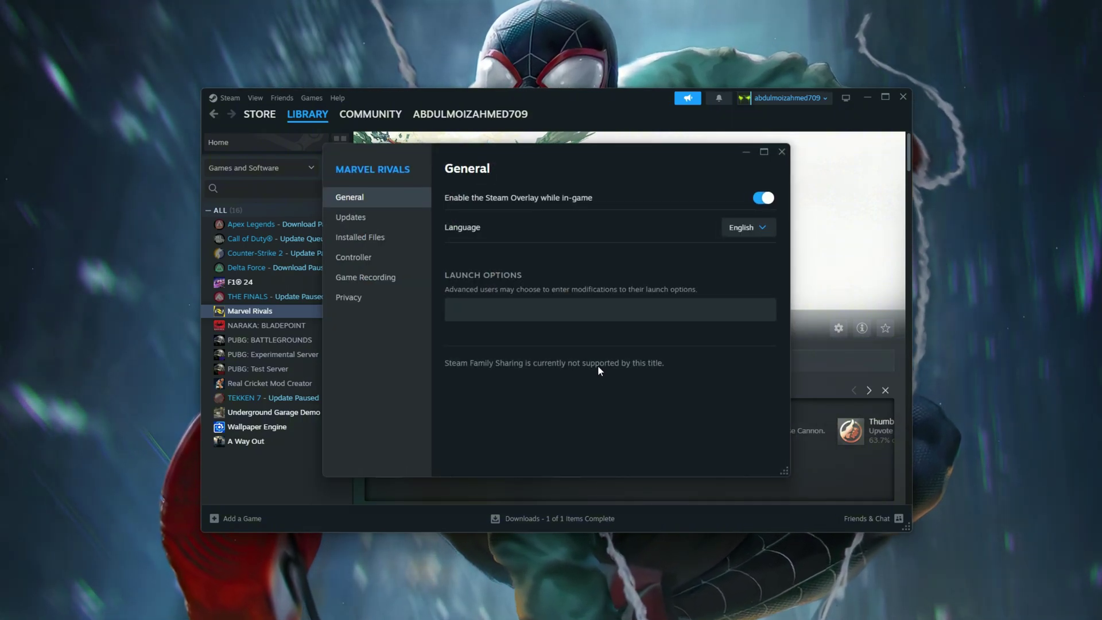
left_click(377, 244)
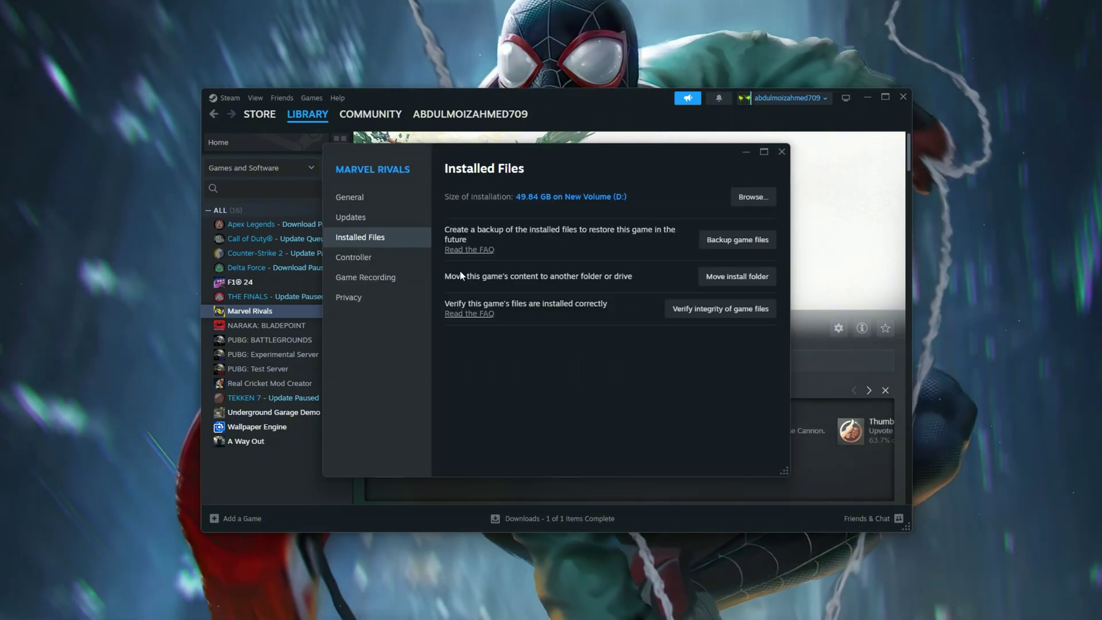
left_click(748, 198)
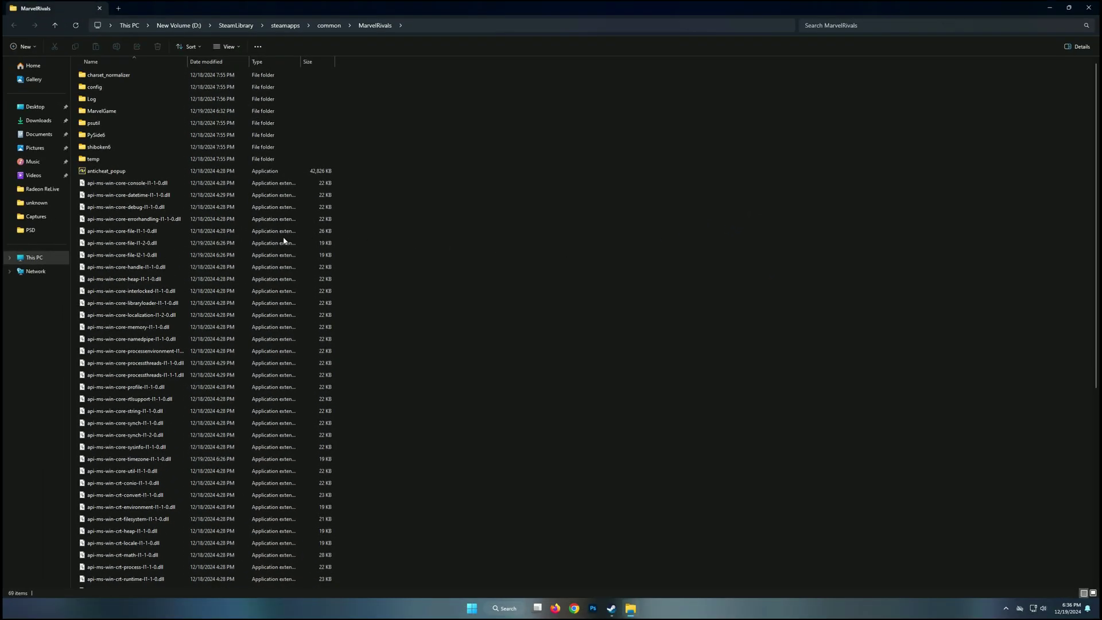
Open the file properties of the MarvelRivals_Launcher application in the game folder.
scroll(147, 232, "down", 8)
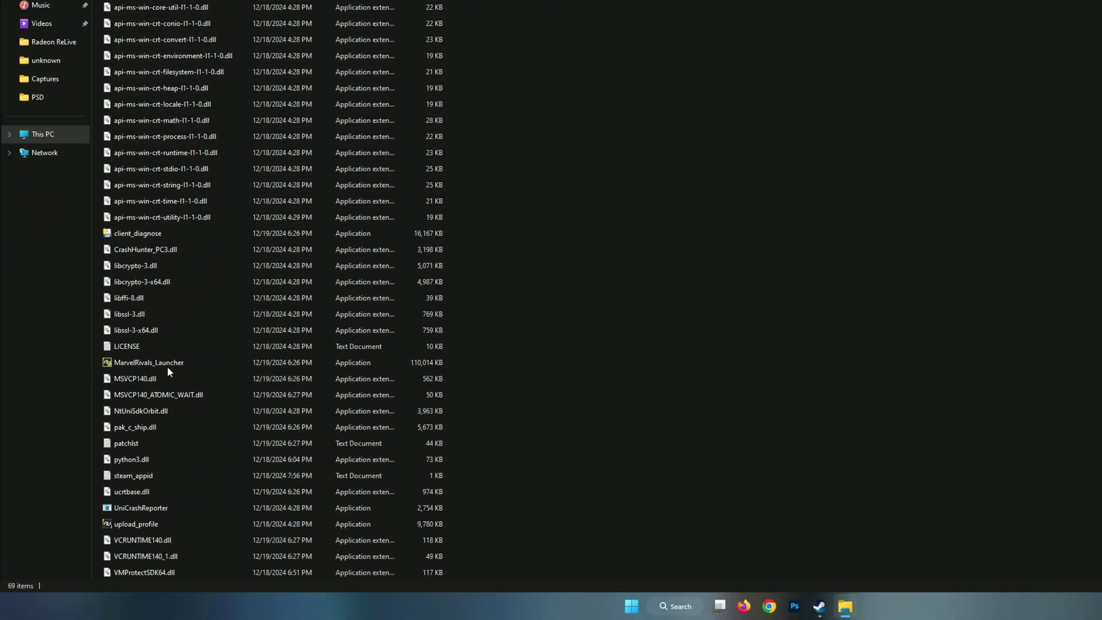
left_click(167, 366)
right_click(164, 364)
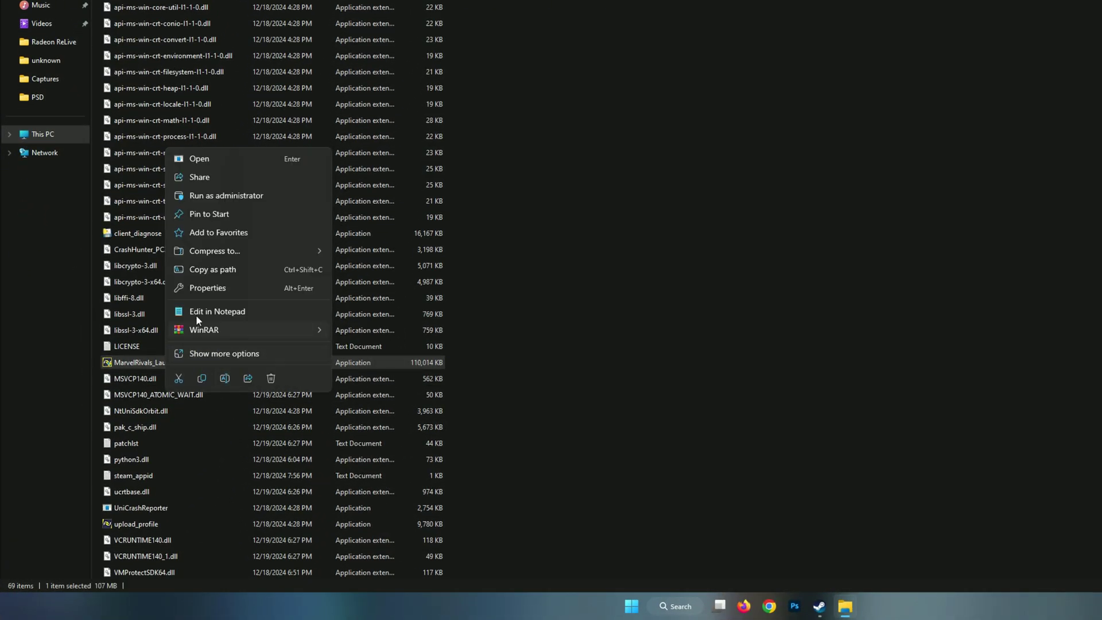
left_click(196, 288)
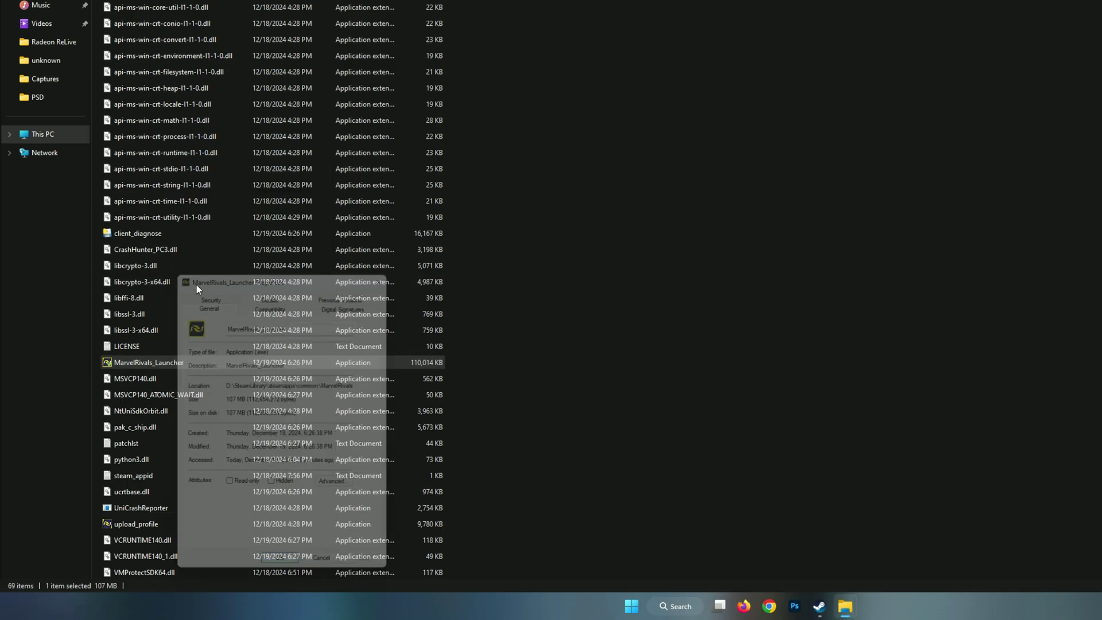
left_click_drag(225, 273, 615, 9)
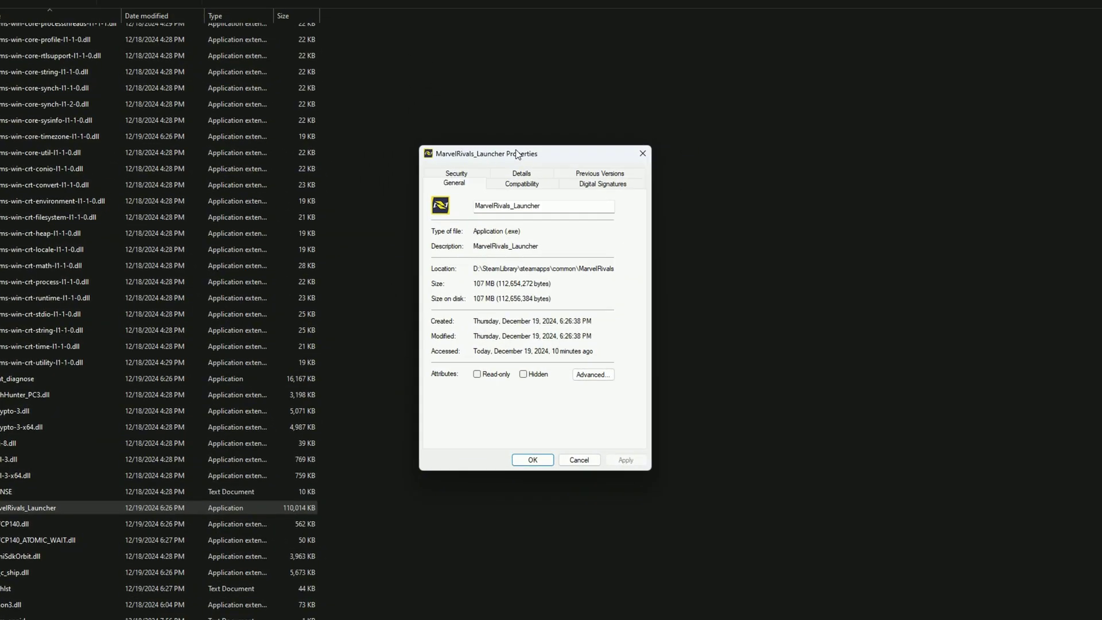
Set the launcher's compatibility to disable fullscreen optimizations, run as administrator and override high DPI scaling with Application, and apply the changes.
left_click(516, 188)
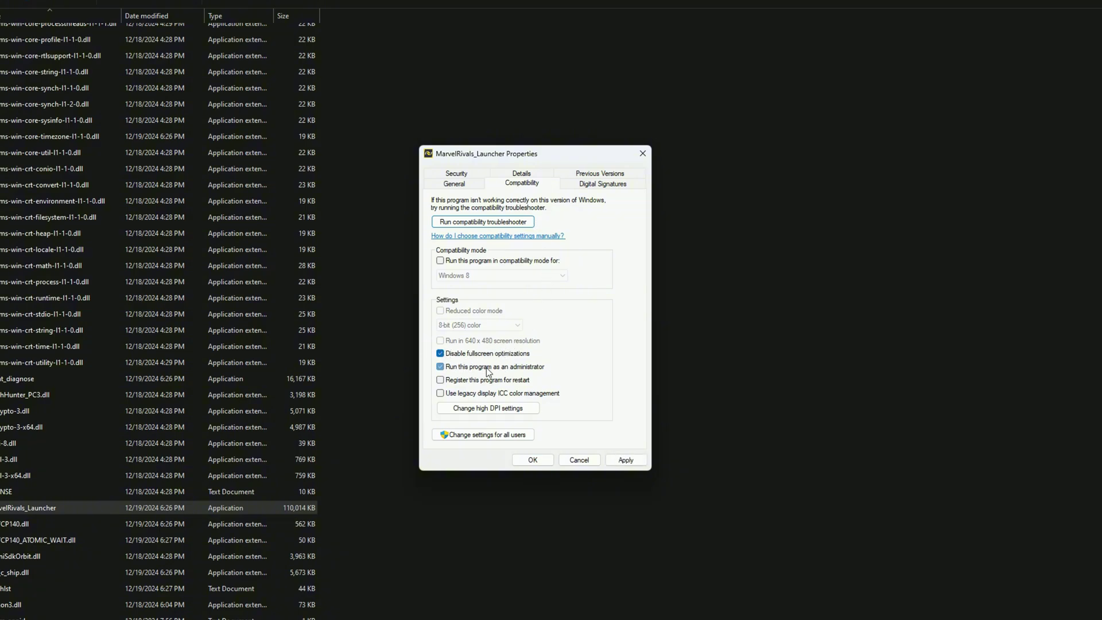
left_click(520, 413)
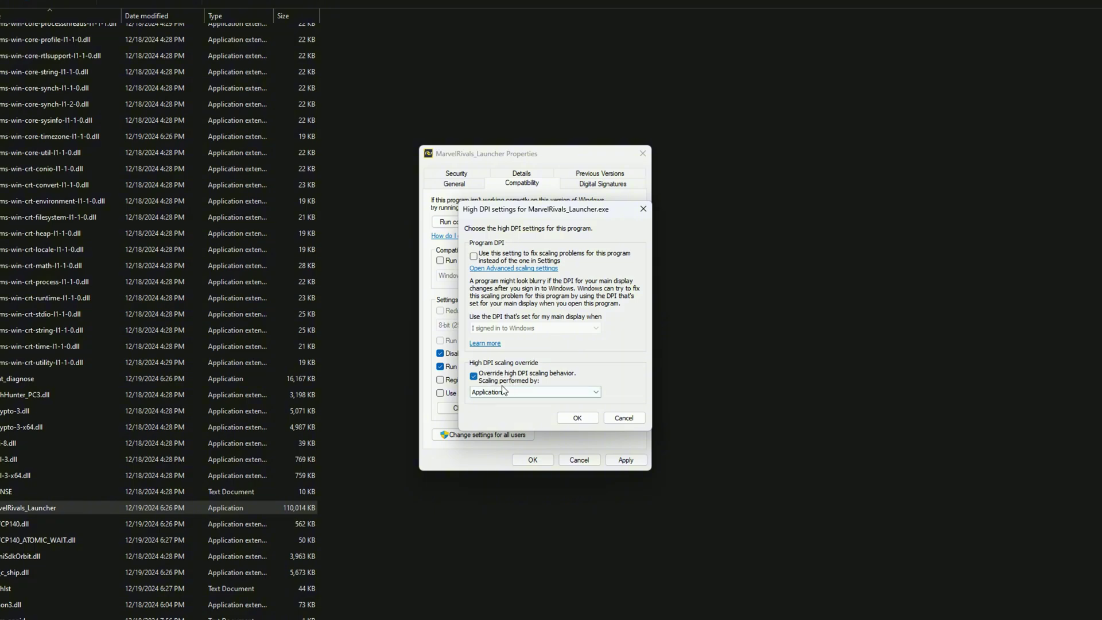
left_click(578, 419)
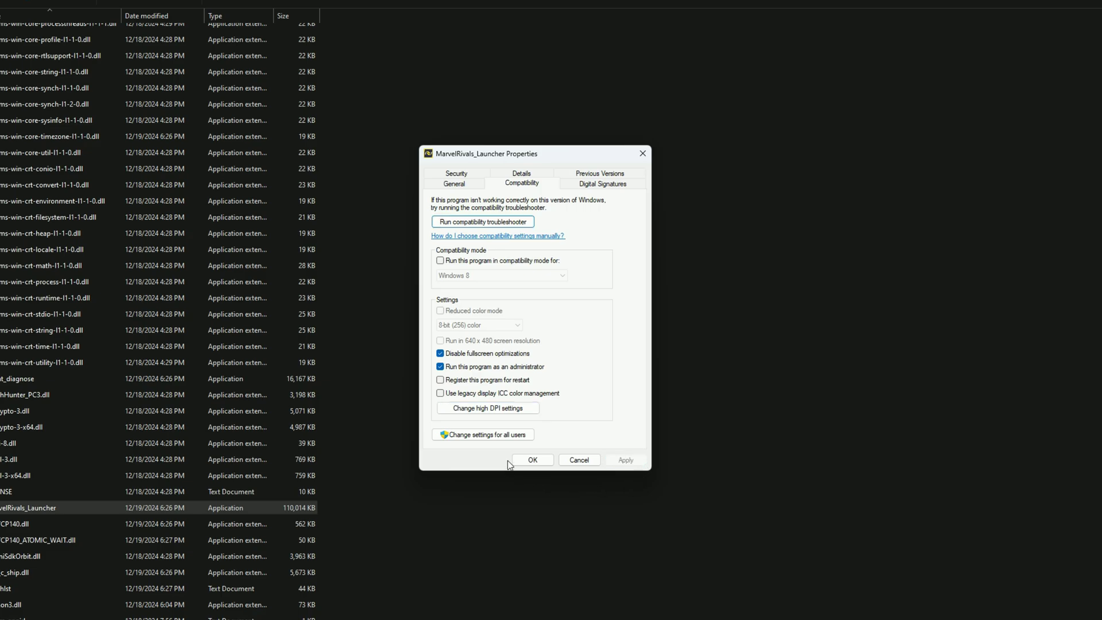
left_click(532, 461)
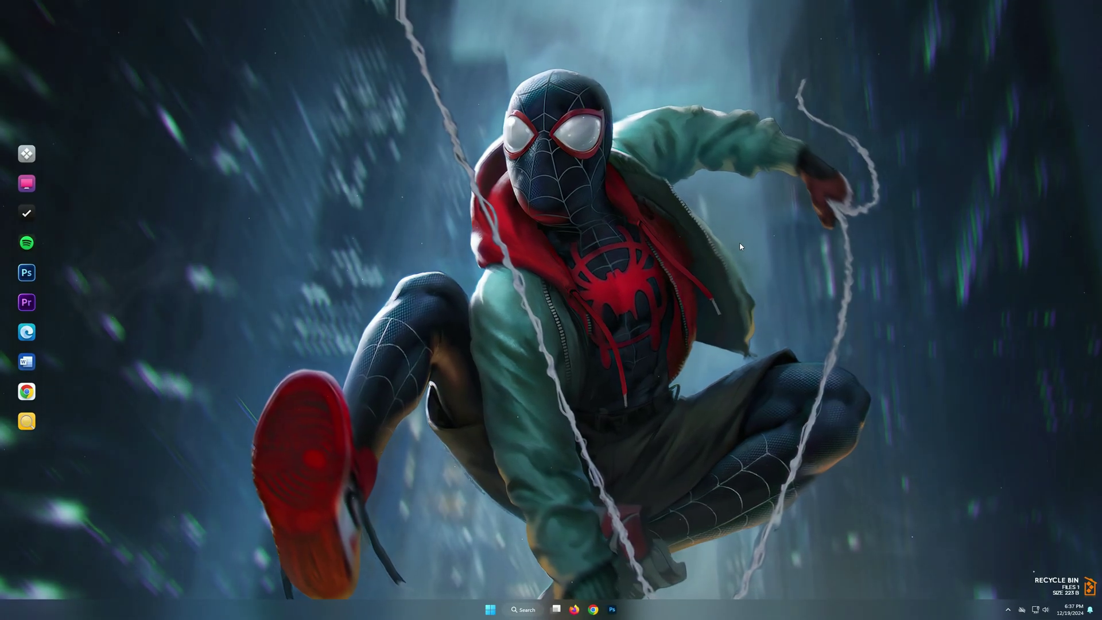
Open the Game Mode page of the gaming options in Windows Settings.
right_click(734, 190)
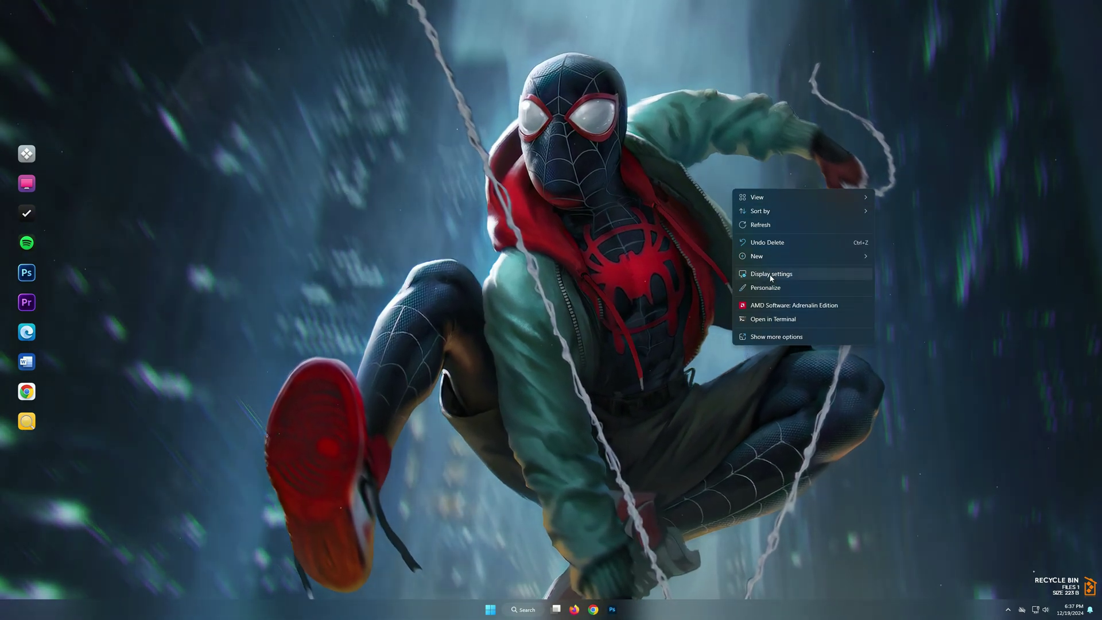
left_click(768, 276)
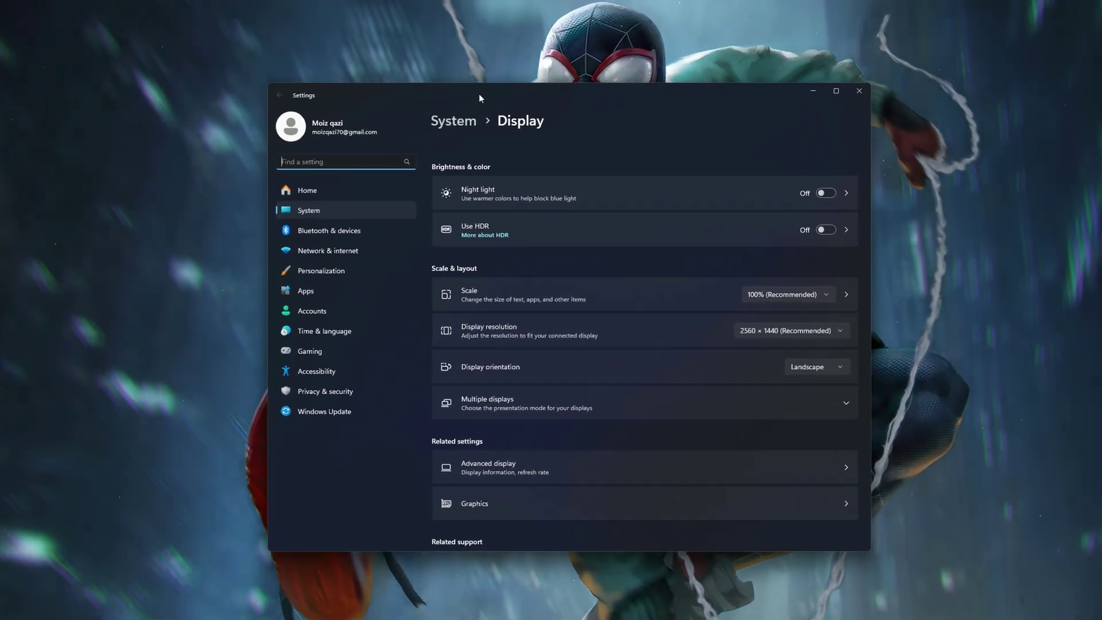
left_click(313, 353)
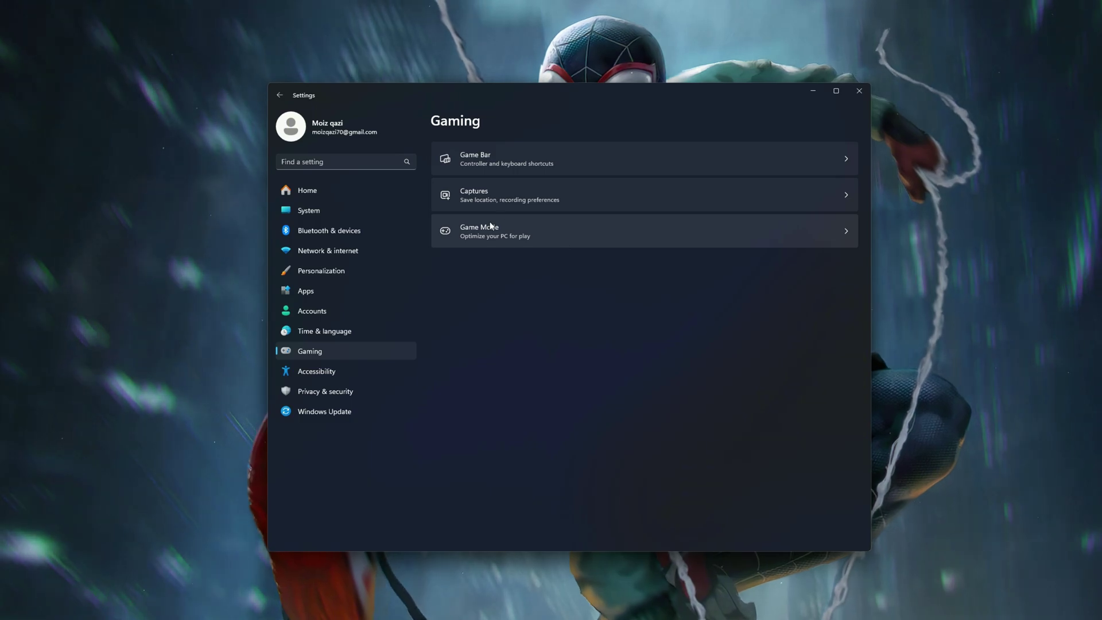
left_click(491, 227)
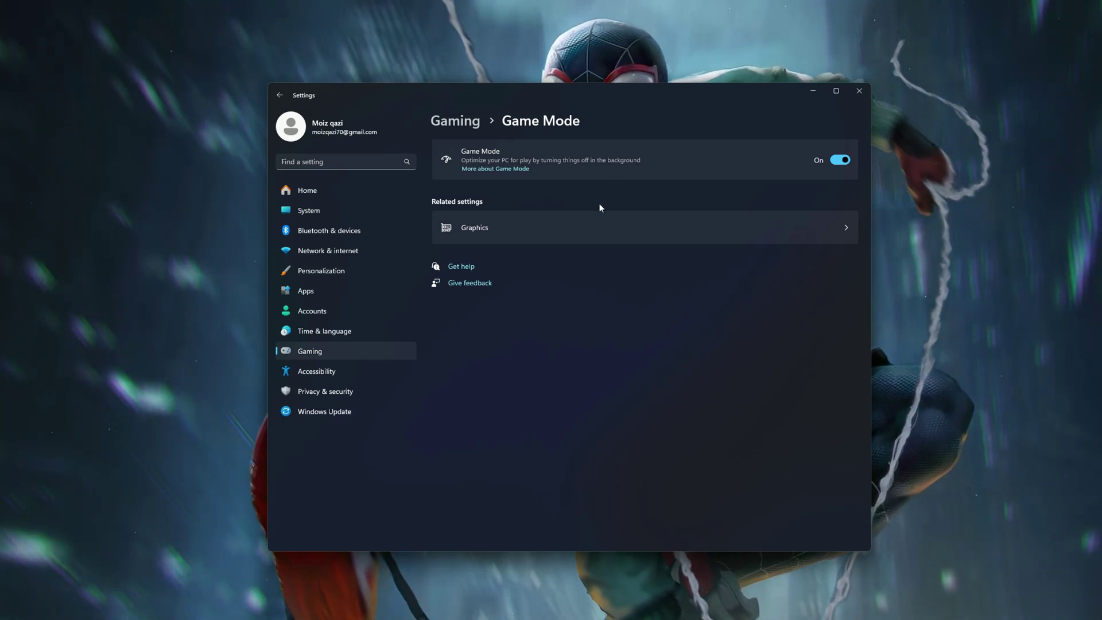
Set the graphics preference for Marvel Rivals to High performance and save it.
left_click(479, 228)
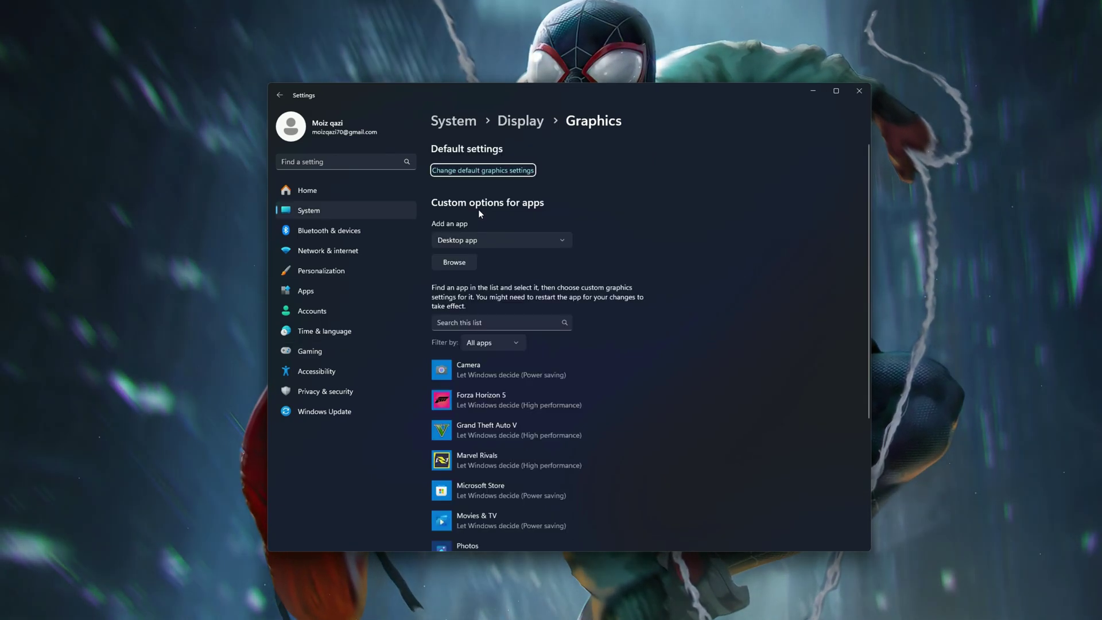
scroll(480, 247, "down", 3)
scroll(479, 251, "down", 2)
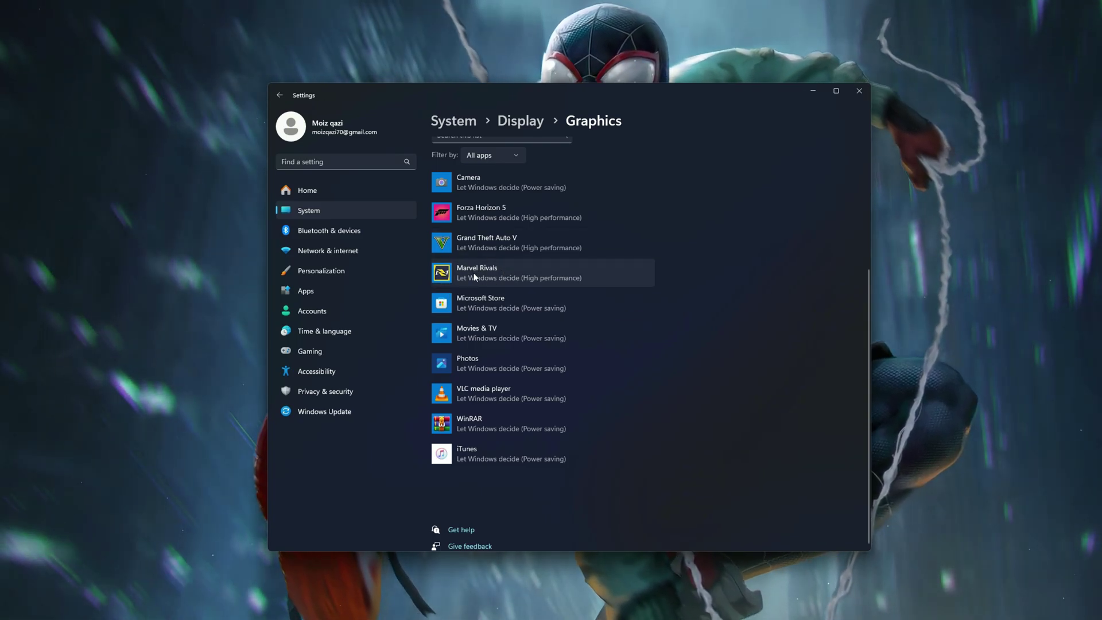
left_click(473, 272)
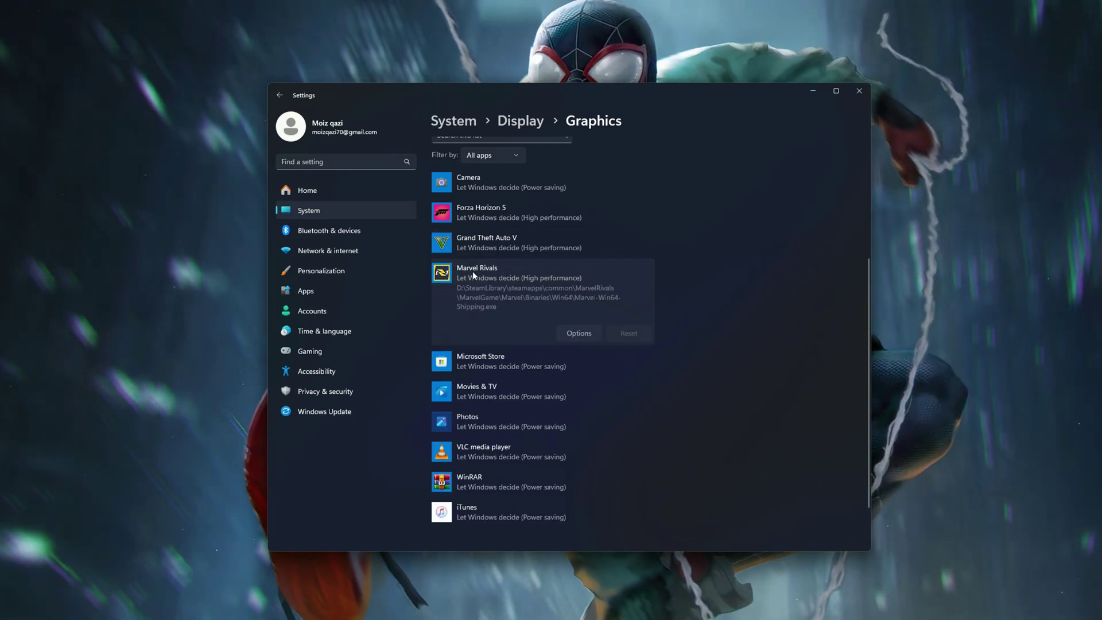
left_click(577, 334)
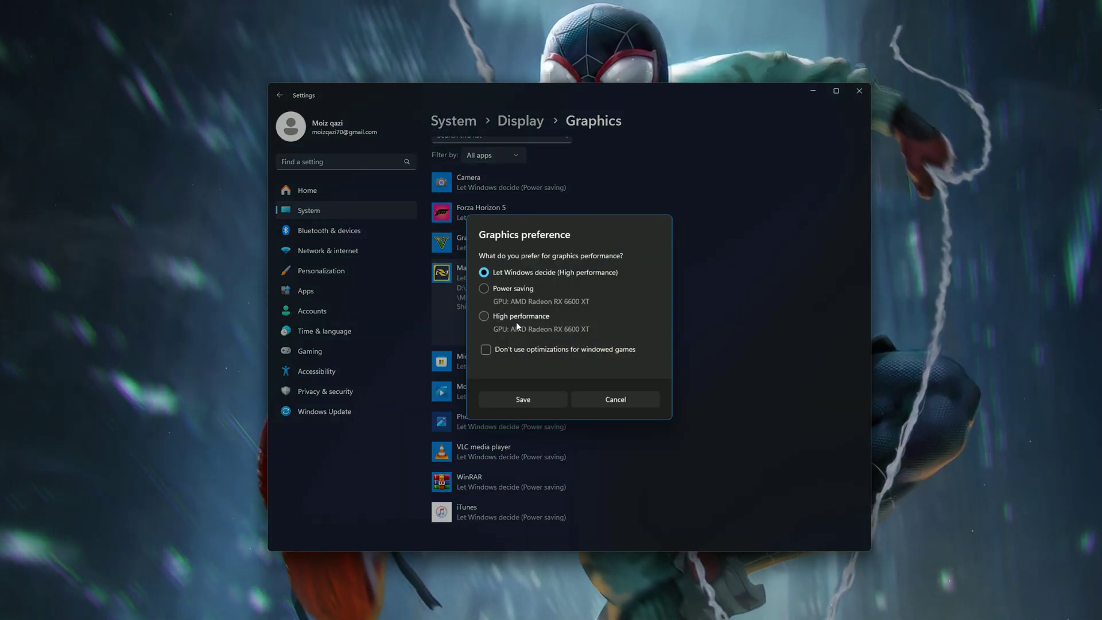
left_click(482, 316)
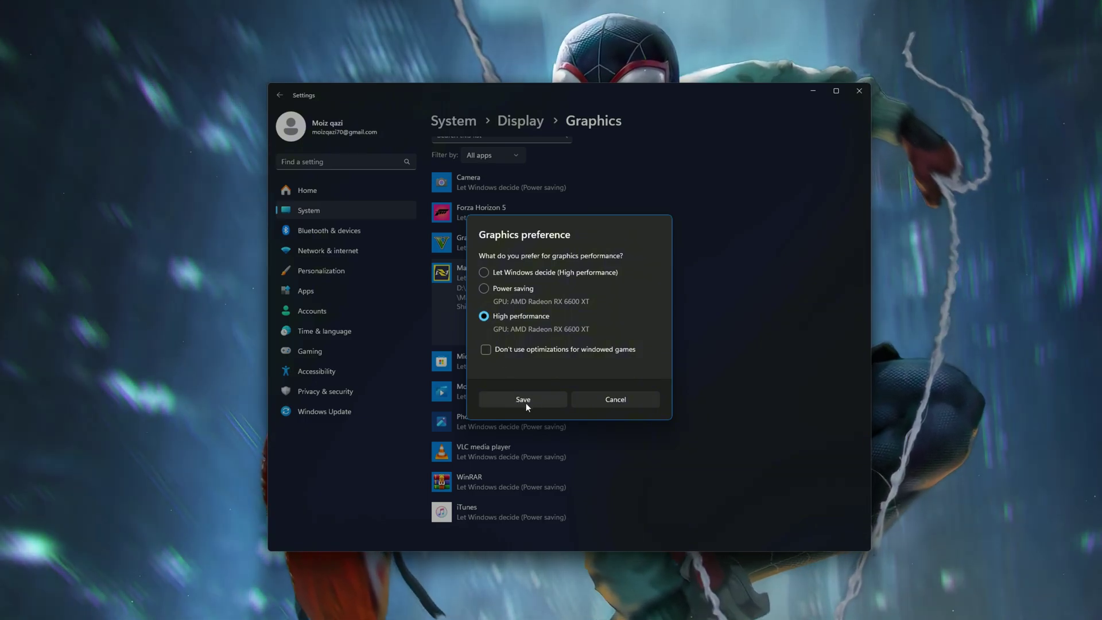
left_click(524, 400)
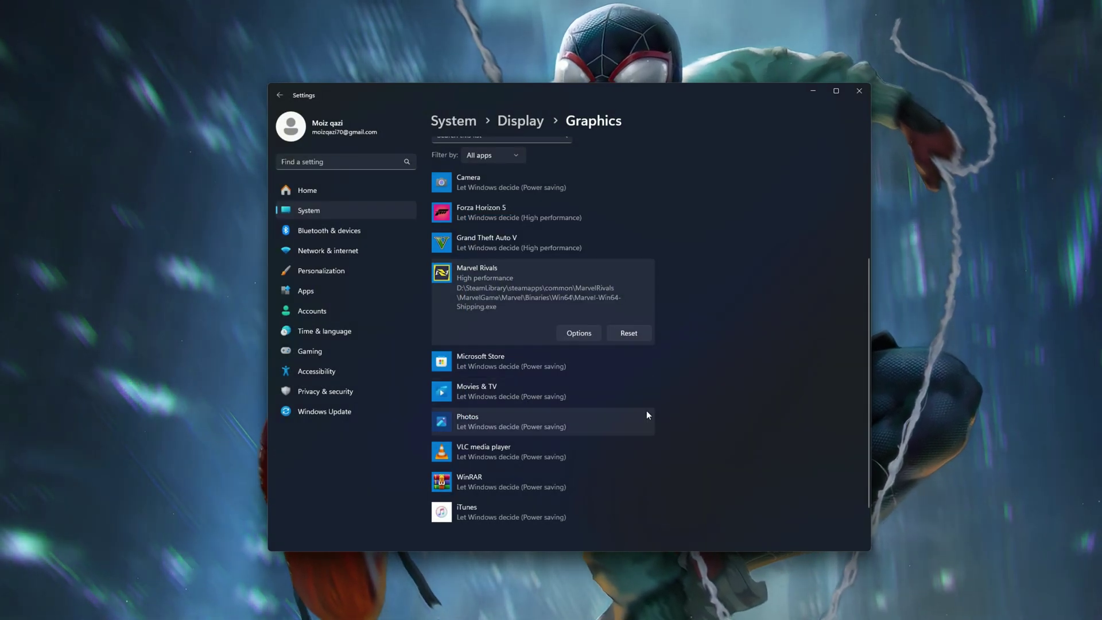
Turn on optimizations for windowed games in the default graphics settings and close Settings.
scroll(537, 390, "up", 3)
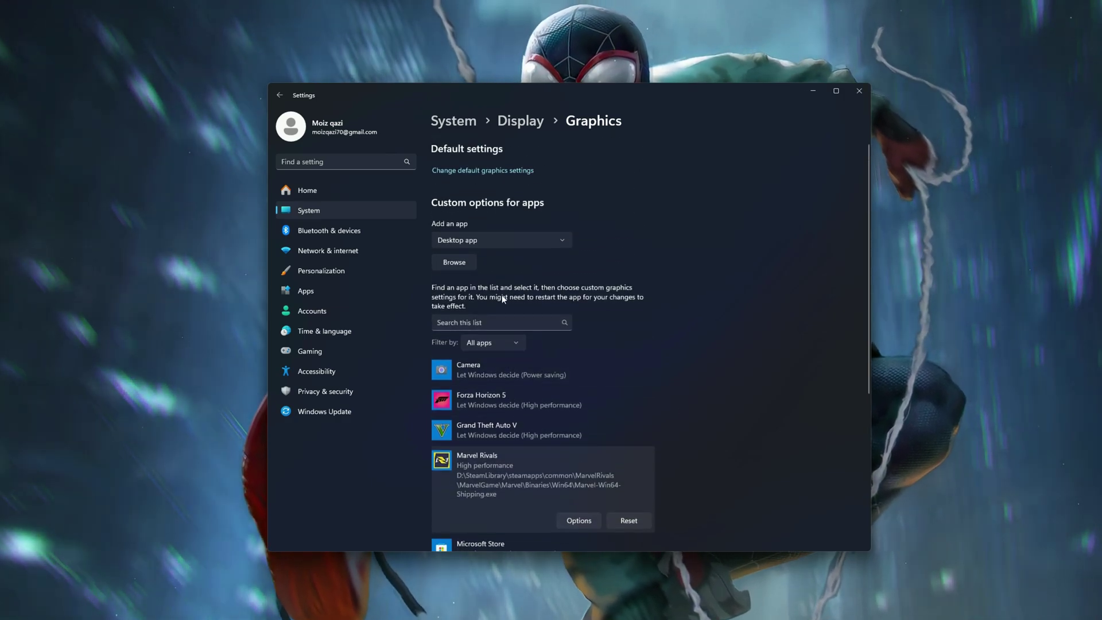
left_click(489, 170)
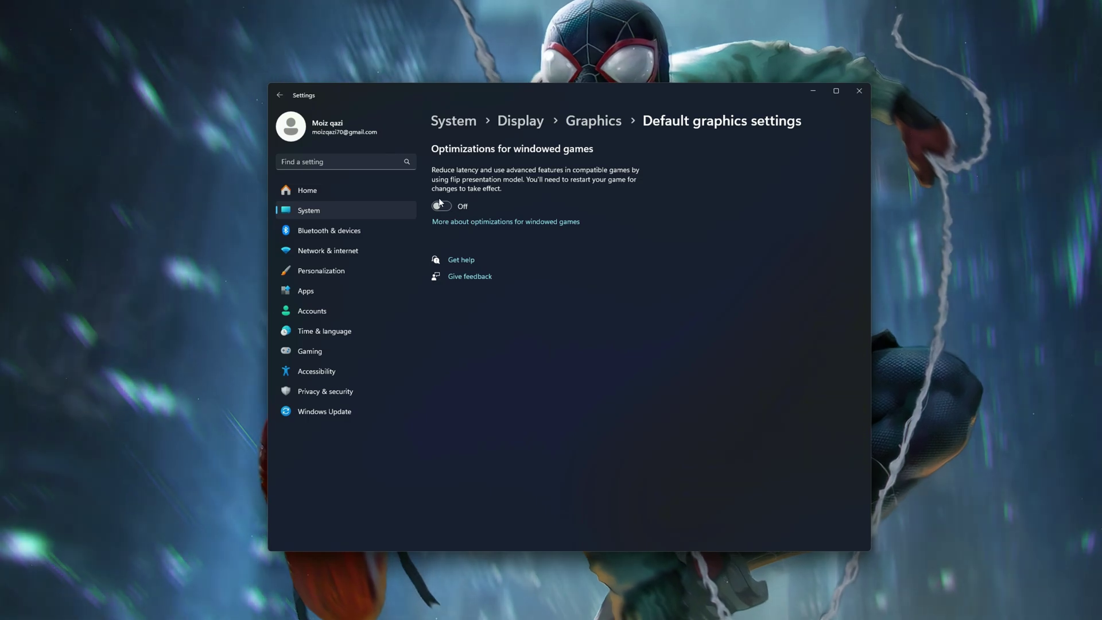
left_click(441, 206)
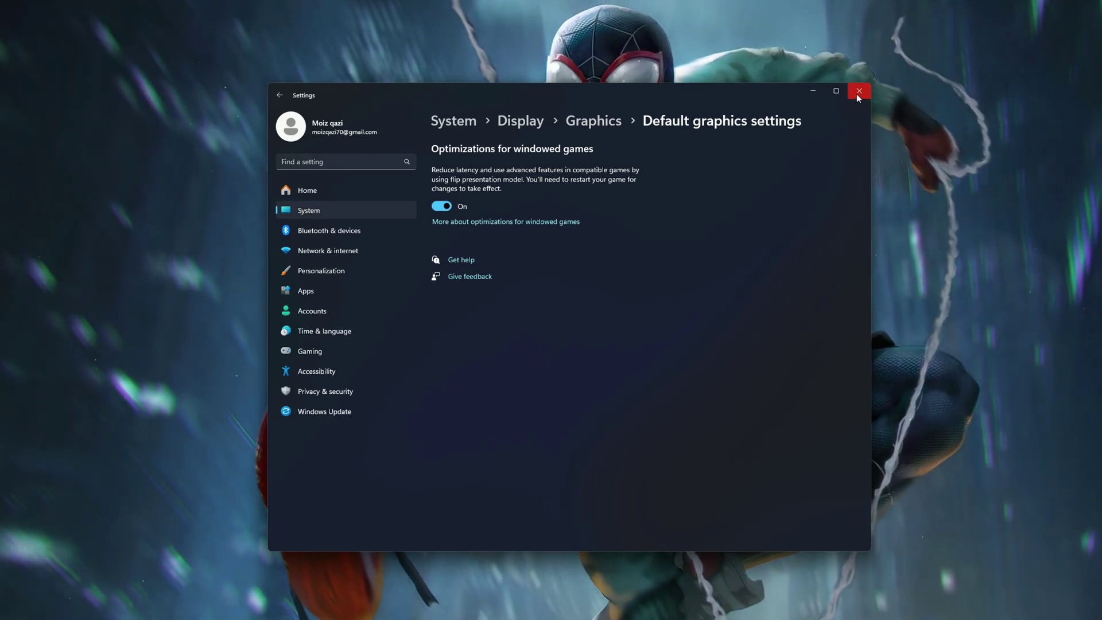
left_click(857, 92)
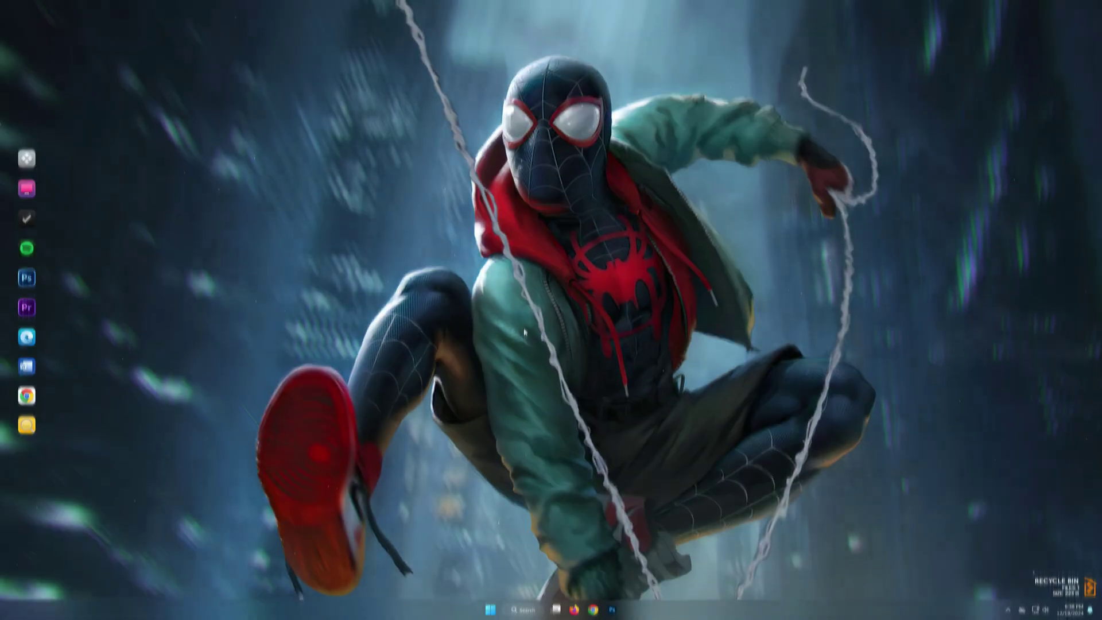
Search Windows for "advance system settings" and open the advanced System Properties, moving the dialog to the middle of the screen.
key("super")
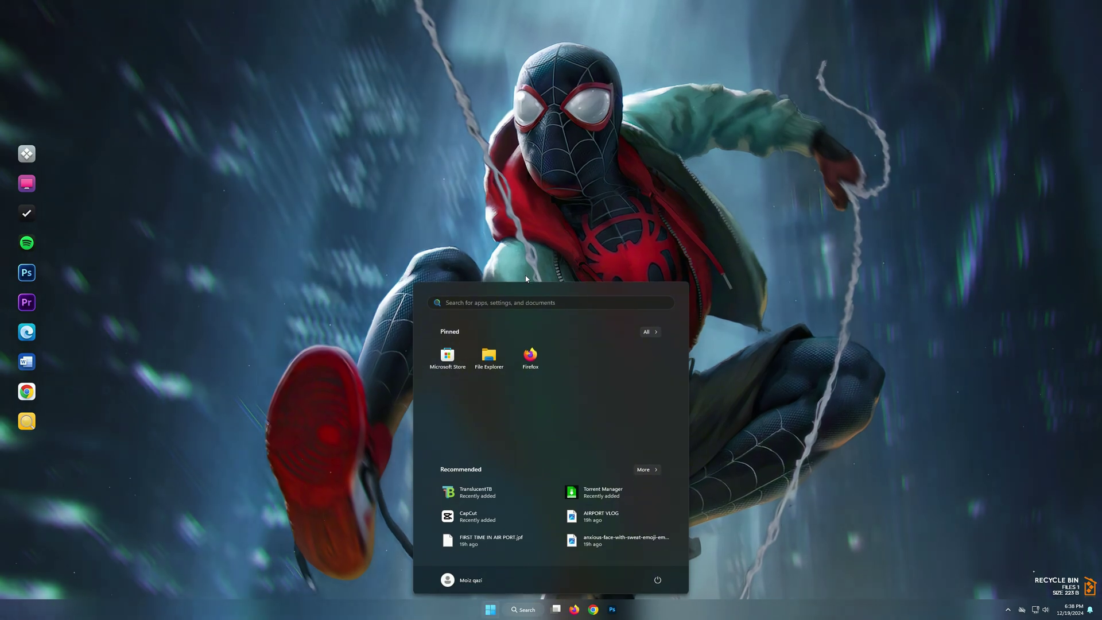
type("adv")
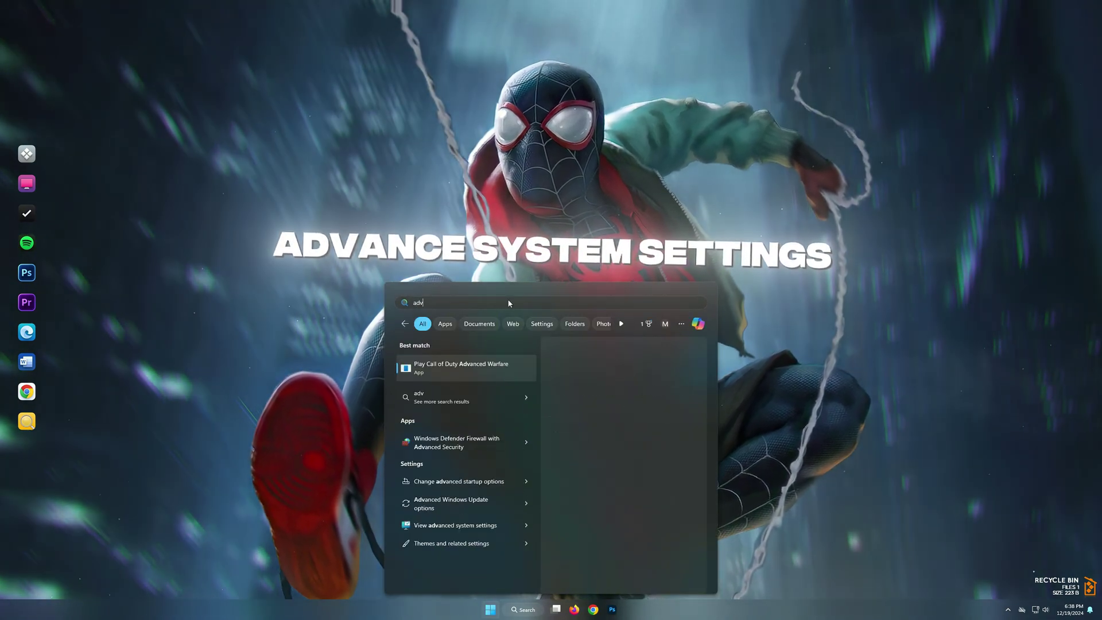
type("ance ")
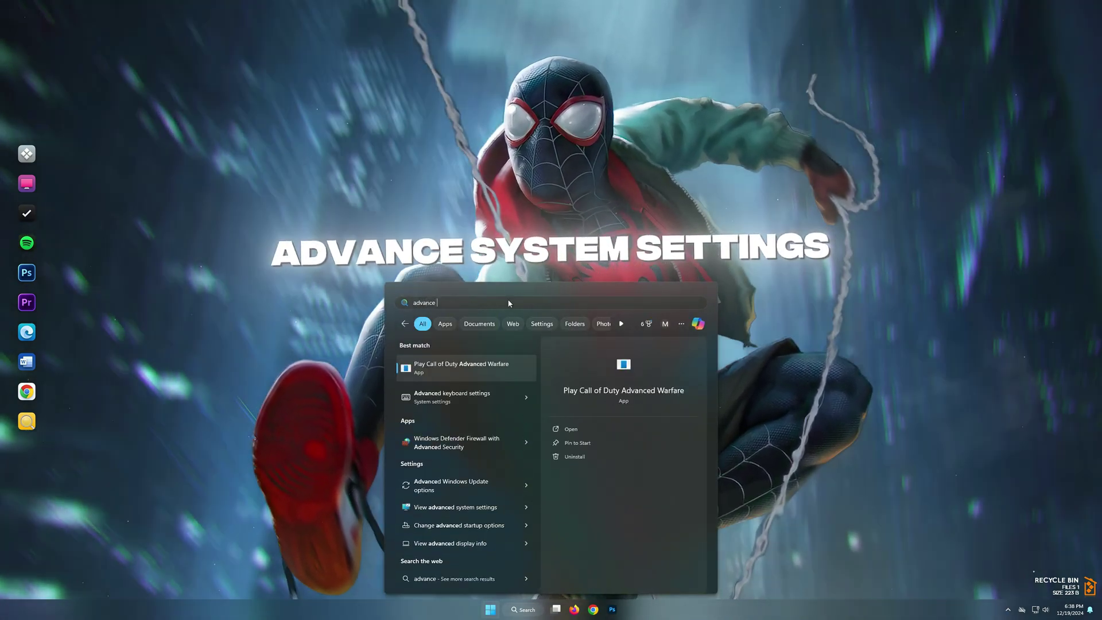
type("system")
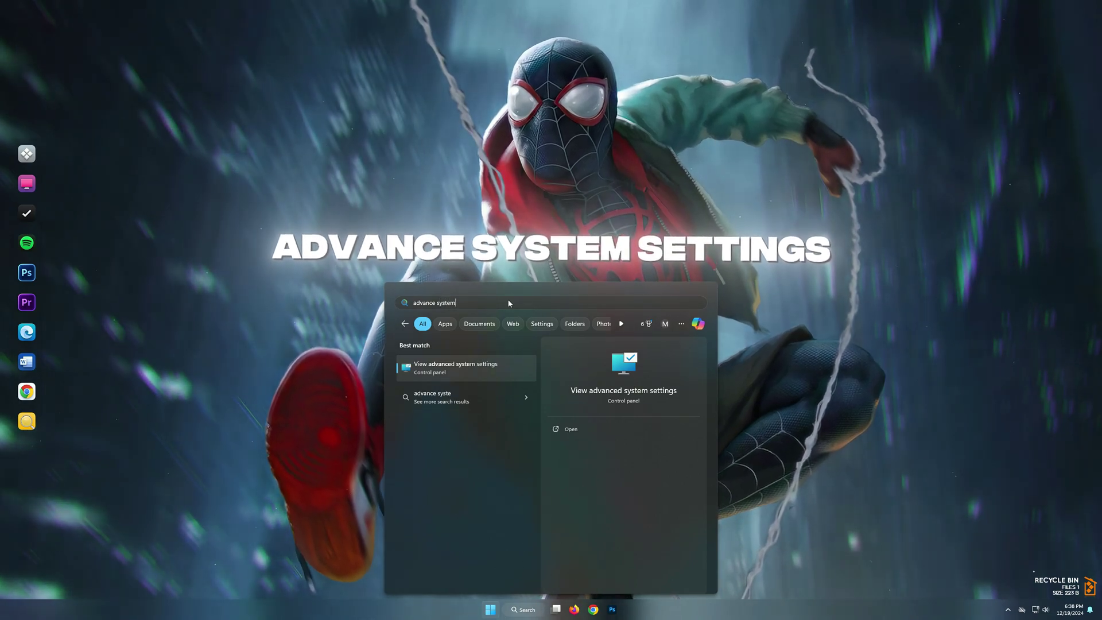
type(" settings")
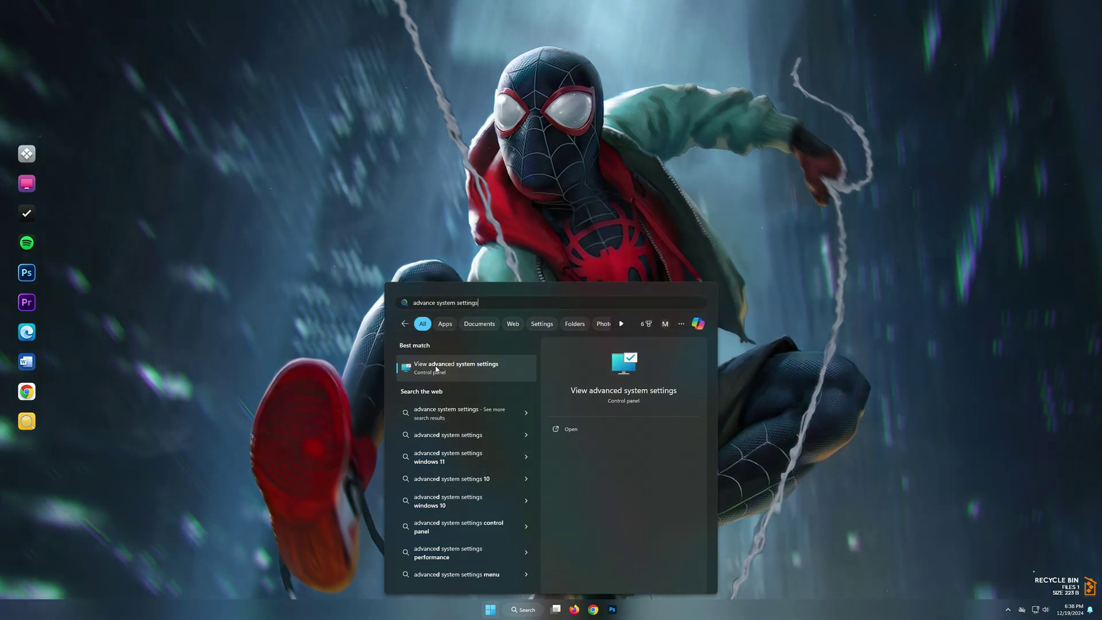
left_click(437, 369)
left_click_drag(199, 98, 591, 216)
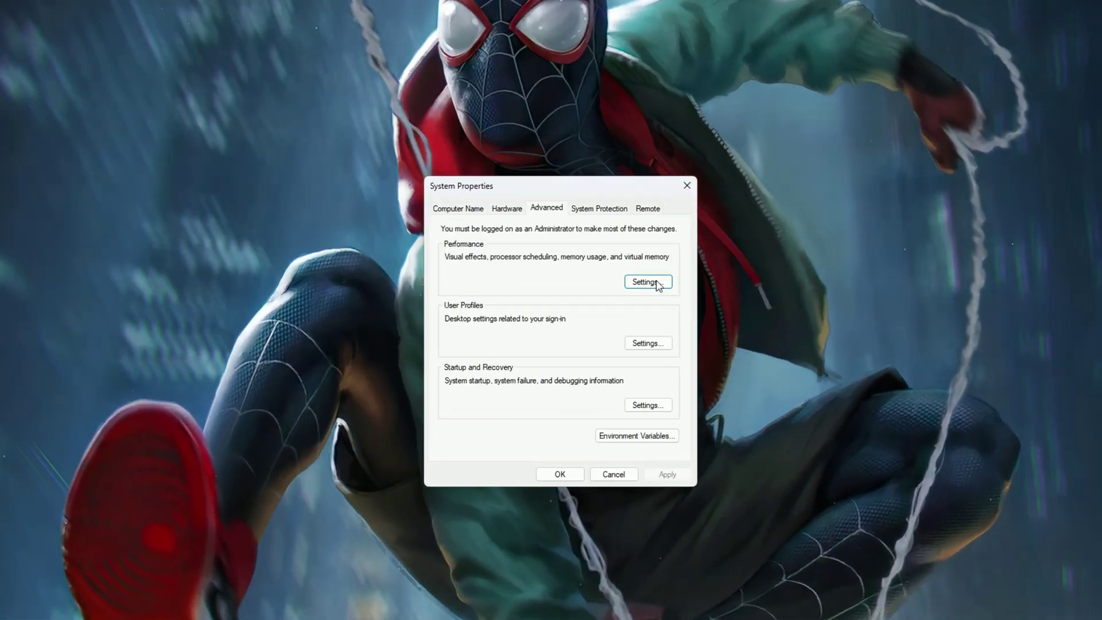
In the performance settings, use custom visual effects with only thumbnails instead of icons and smooth screen font edges enabled, and confirm both dialogs.
left_click(643, 283)
left_click_drag(586, 243, 561, 172)
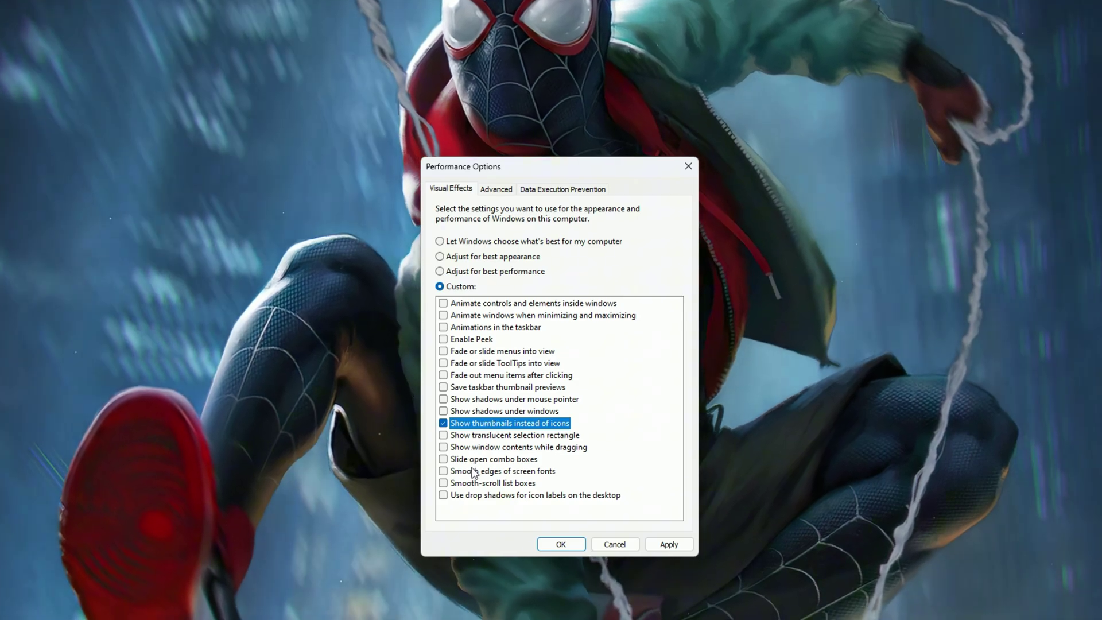
left_click(474, 472)
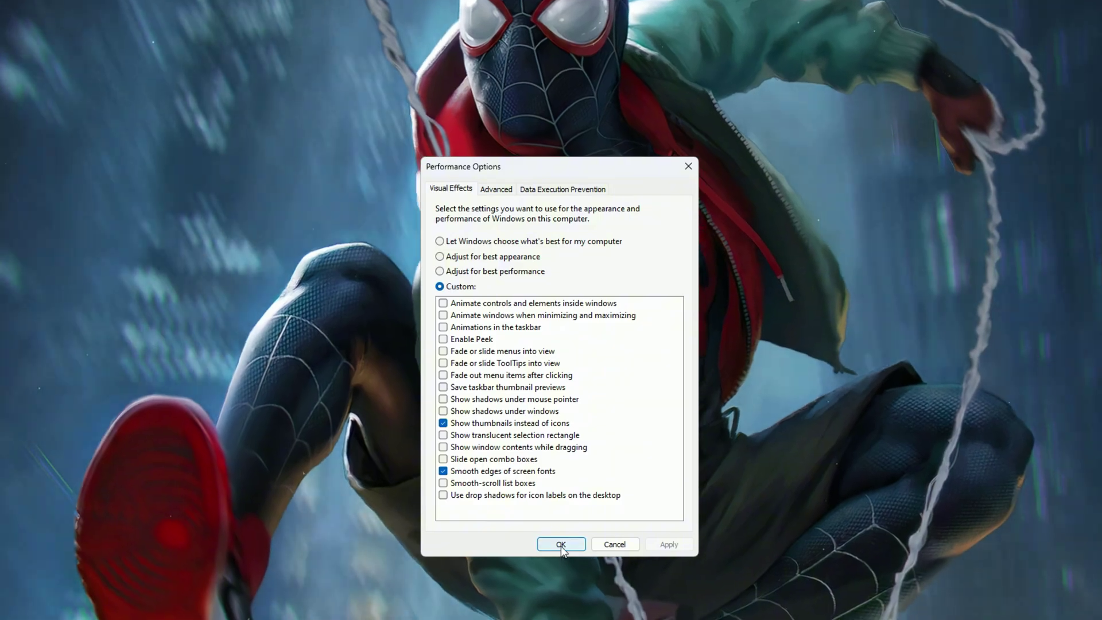
left_click(560, 544)
left_click(561, 472)
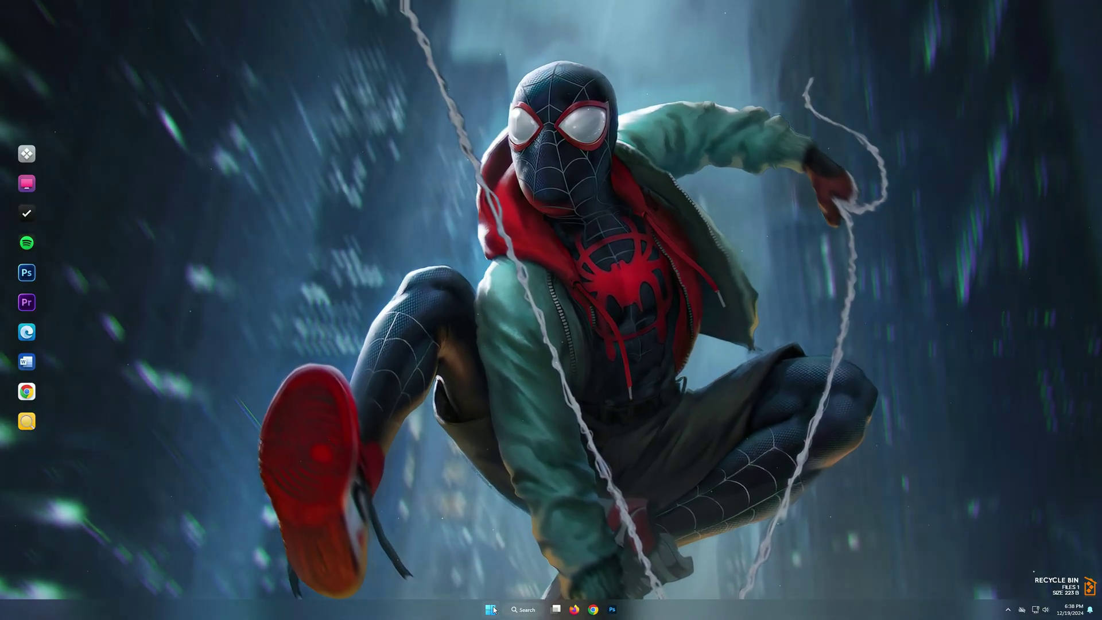
Search Windows for "system configuration" and open System Configuration.
left_click(490, 609)
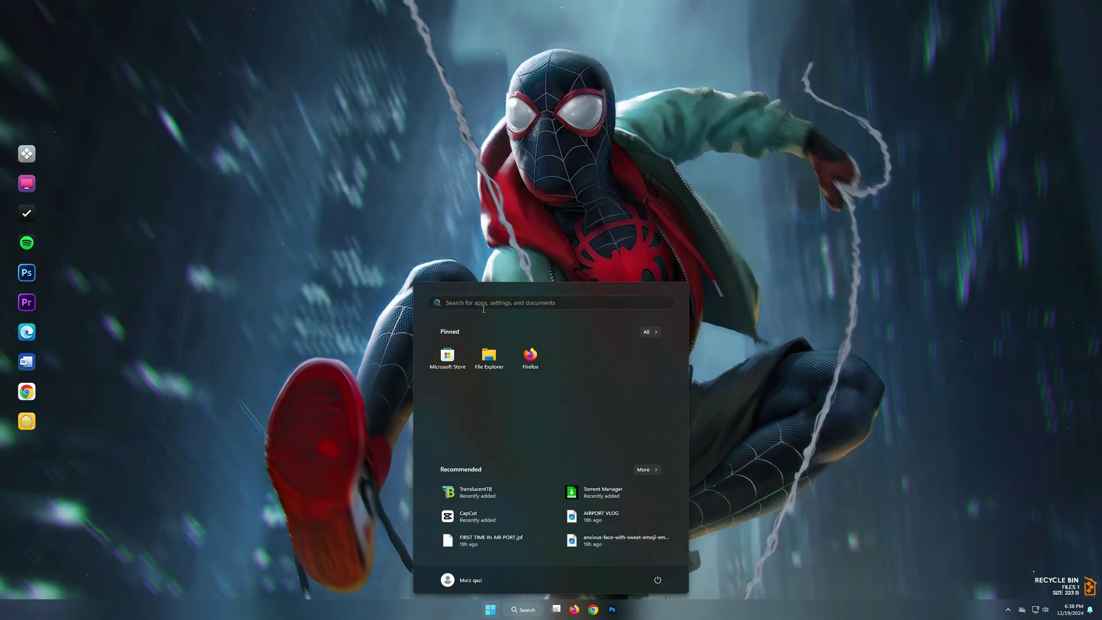
left_click(483, 305)
type("system")
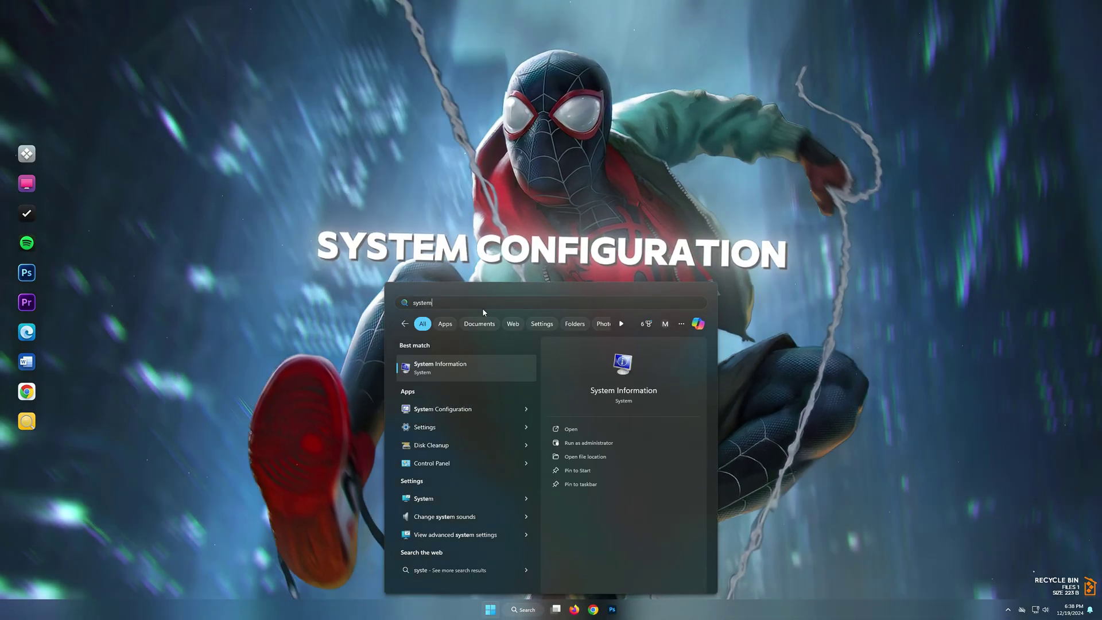
type(" configuration")
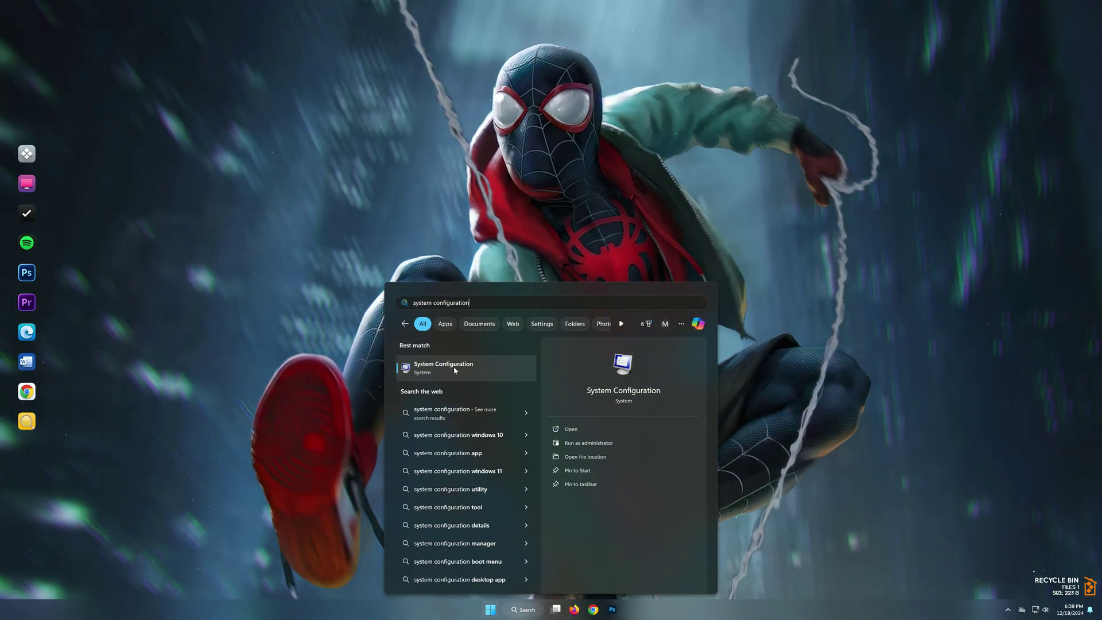
left_click(455, 370)
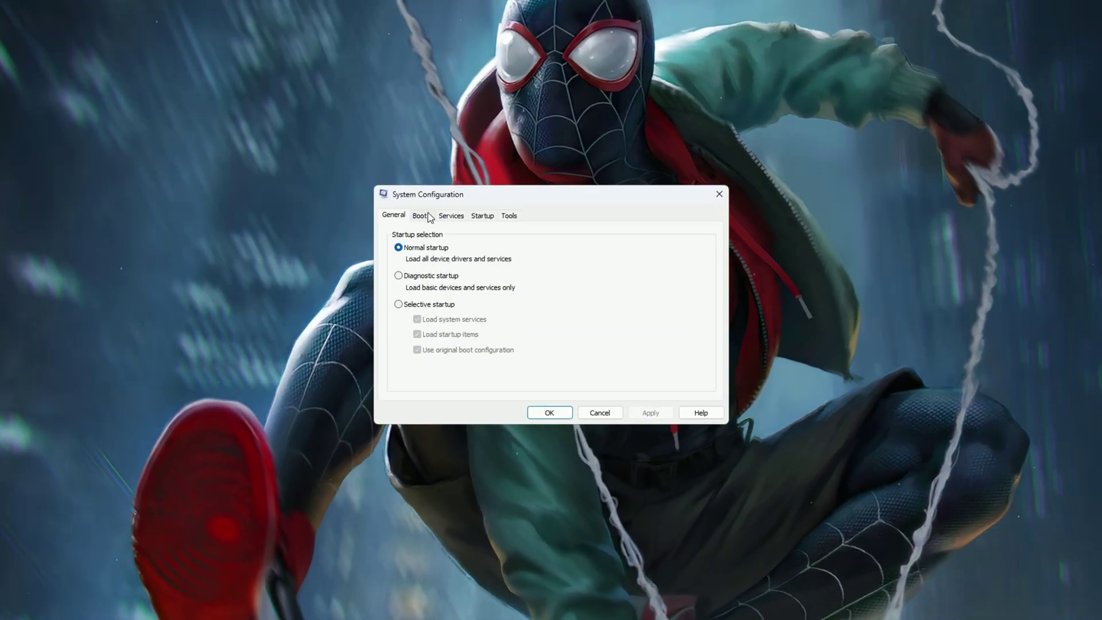
Set the number of processors to 12 in the advanced boot options and confirm the System Configuration changes.
left_click(425, 217)
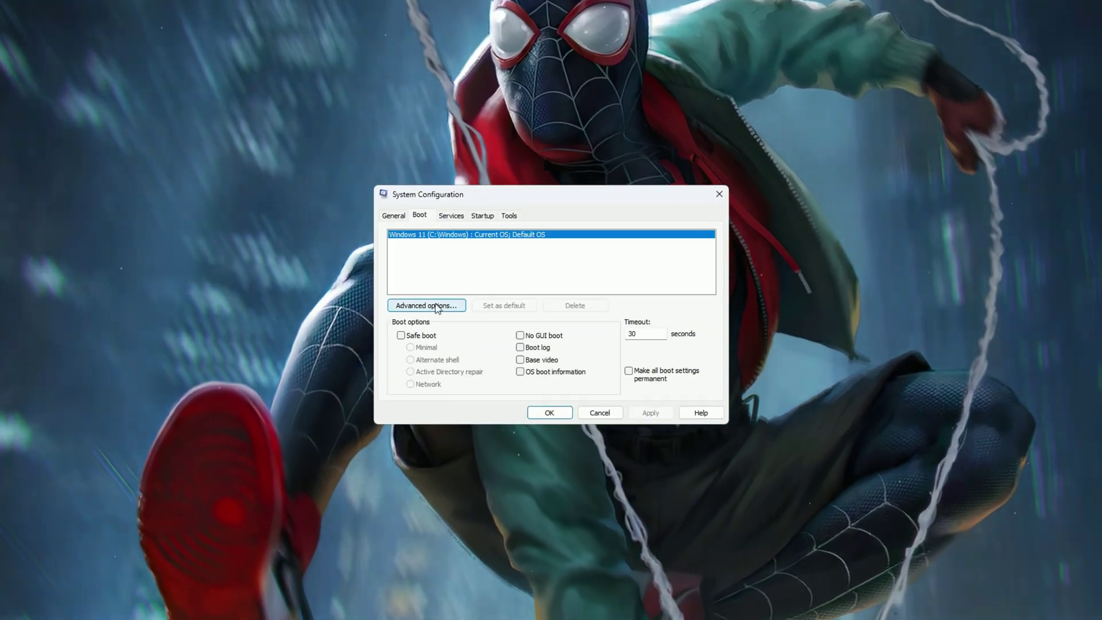
left_click(440, 305)
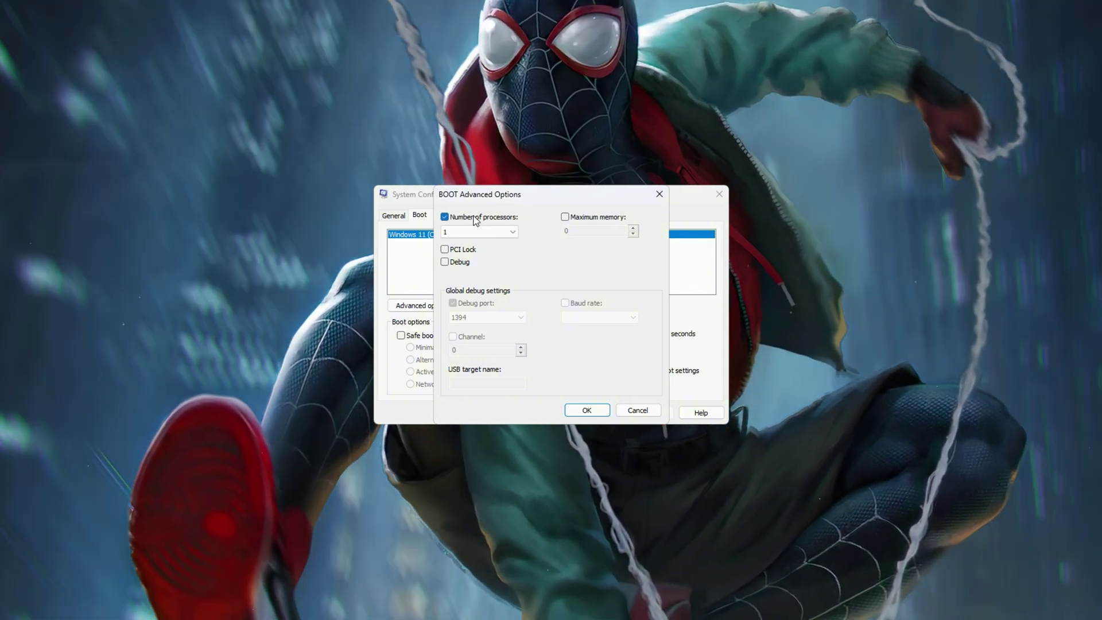
left_click(469, 231)
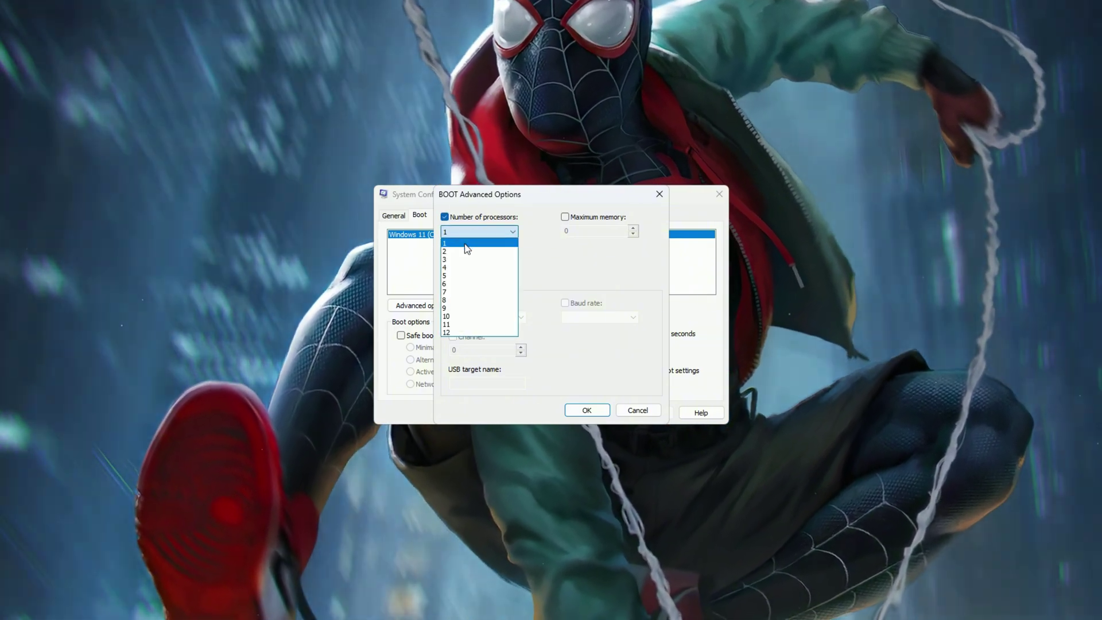
left_click(453, 333)
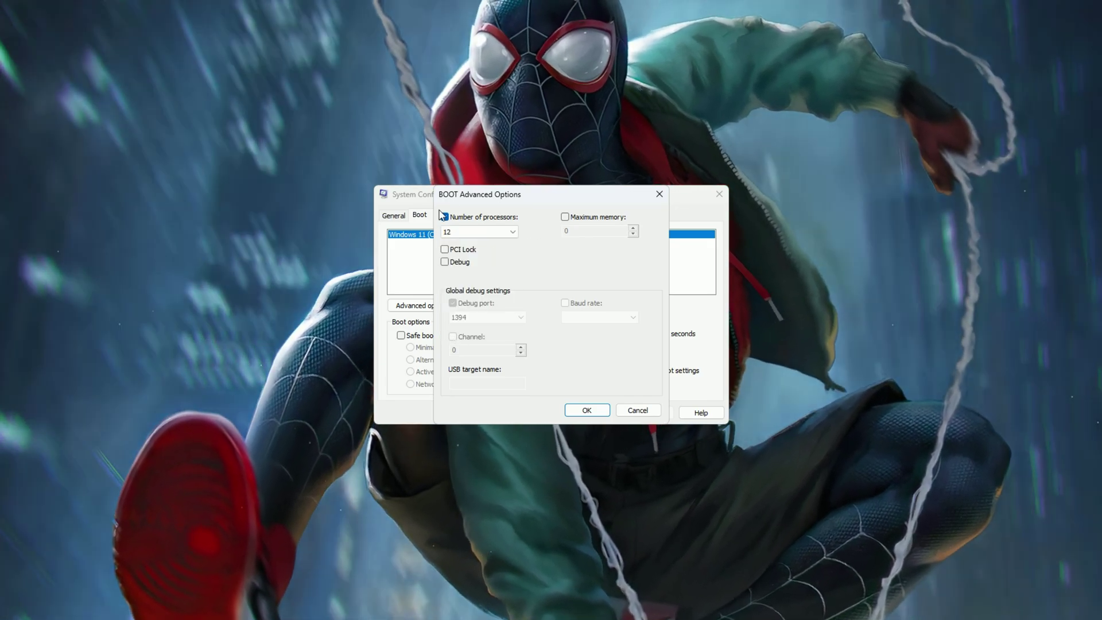
left_click(444, 217)
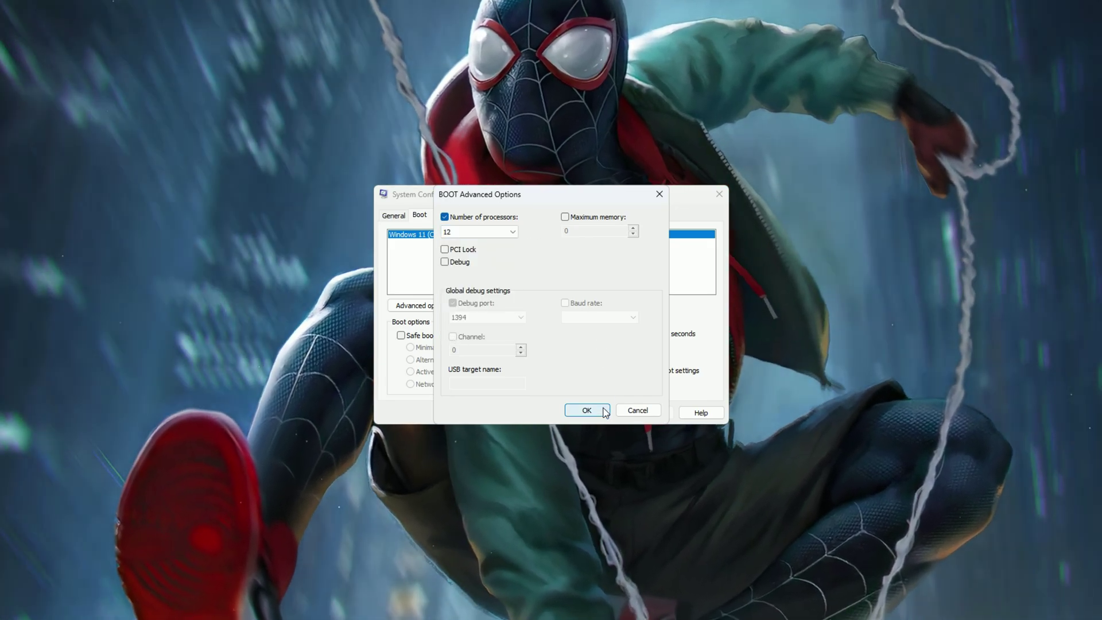
left_click(603, 410)
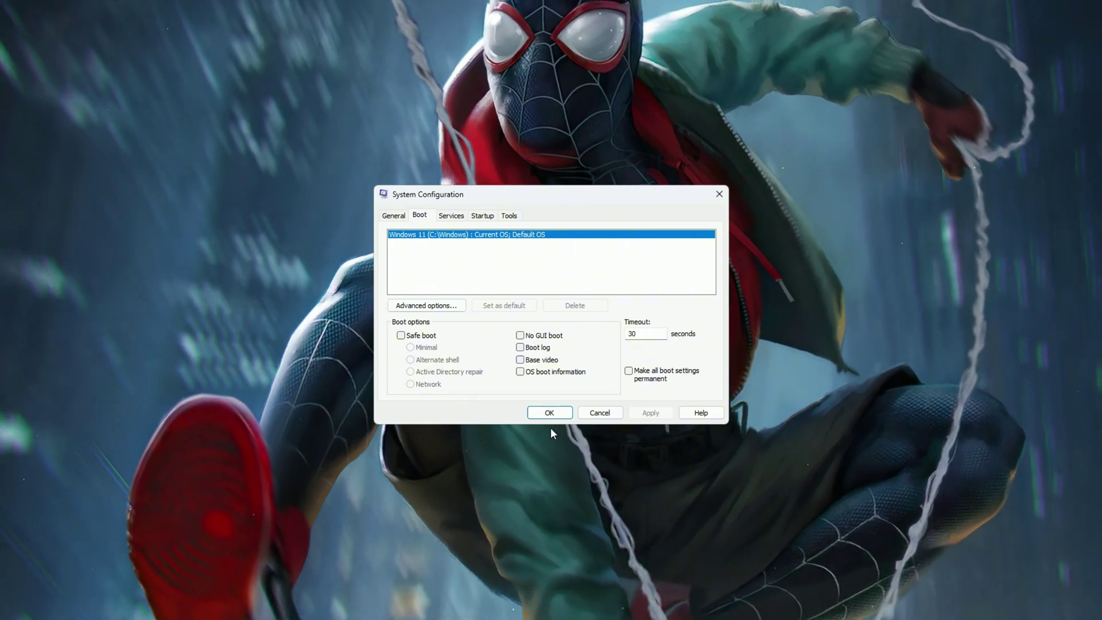
left_click(546, 409)
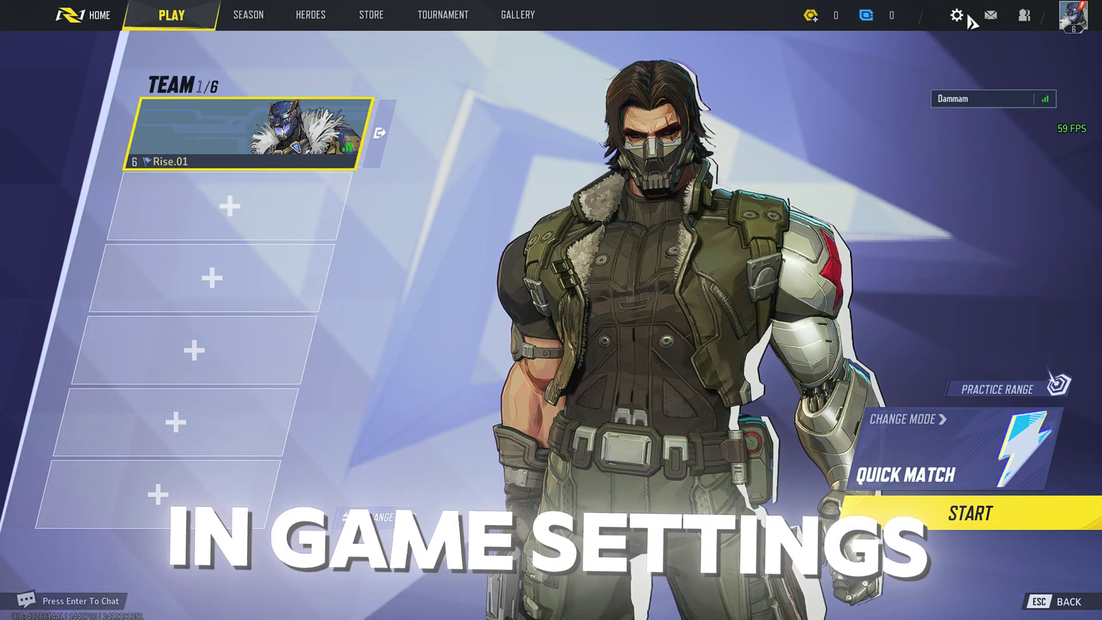
Switch to Marvel Rivals, open its display settings and use the 1920x1080 resolution.
left_click(967, 17)
left_click(593, 244)
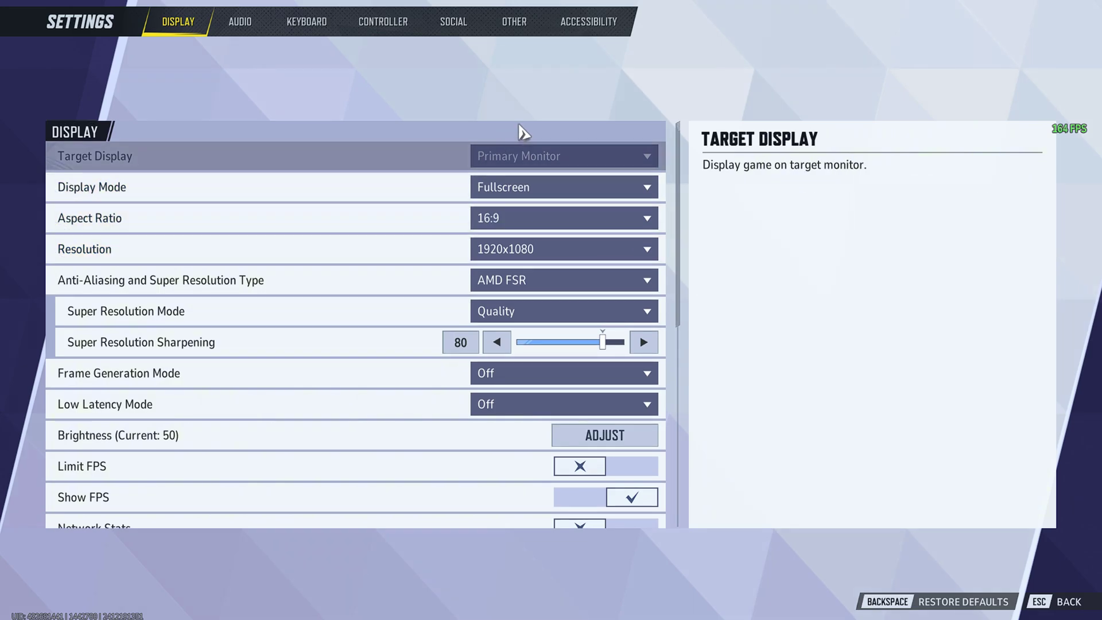
left_click(542, 250)
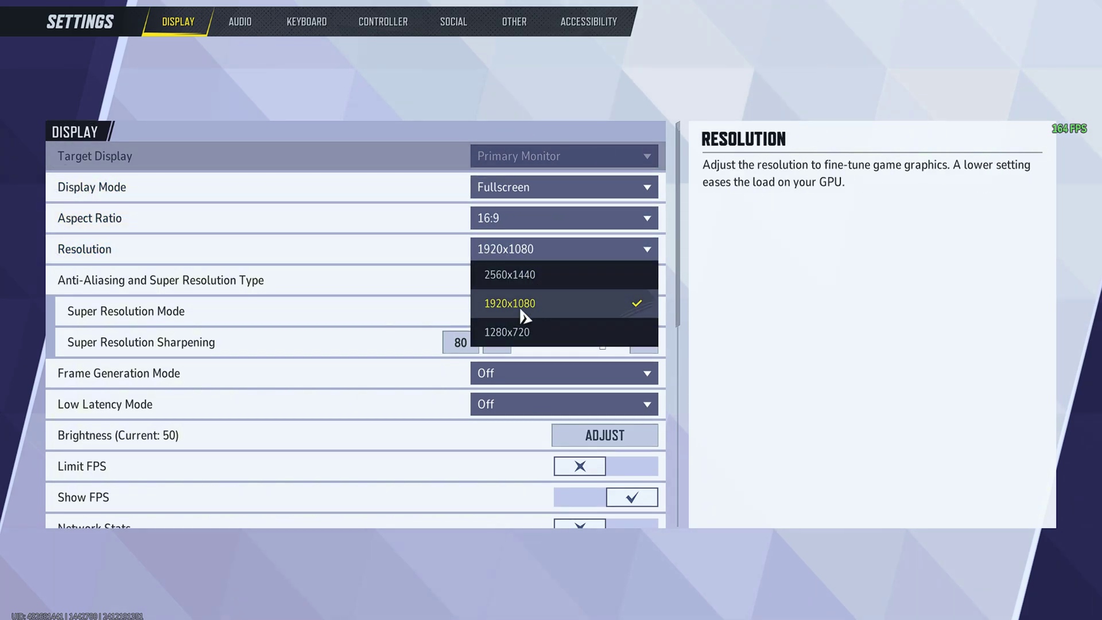
left_click(523, 252)
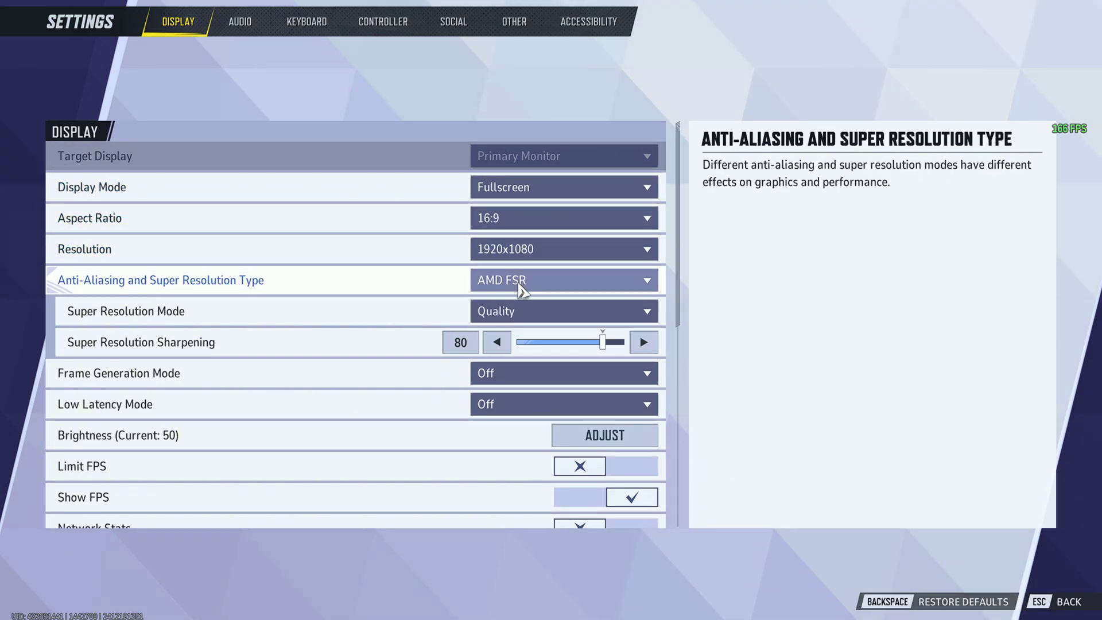
Choose AMD FSR as the anti-aliasing and super resolution type, with Quality as the super resolution mode.
scroll(522, 284, "down", 1)
left_click(536, 209)
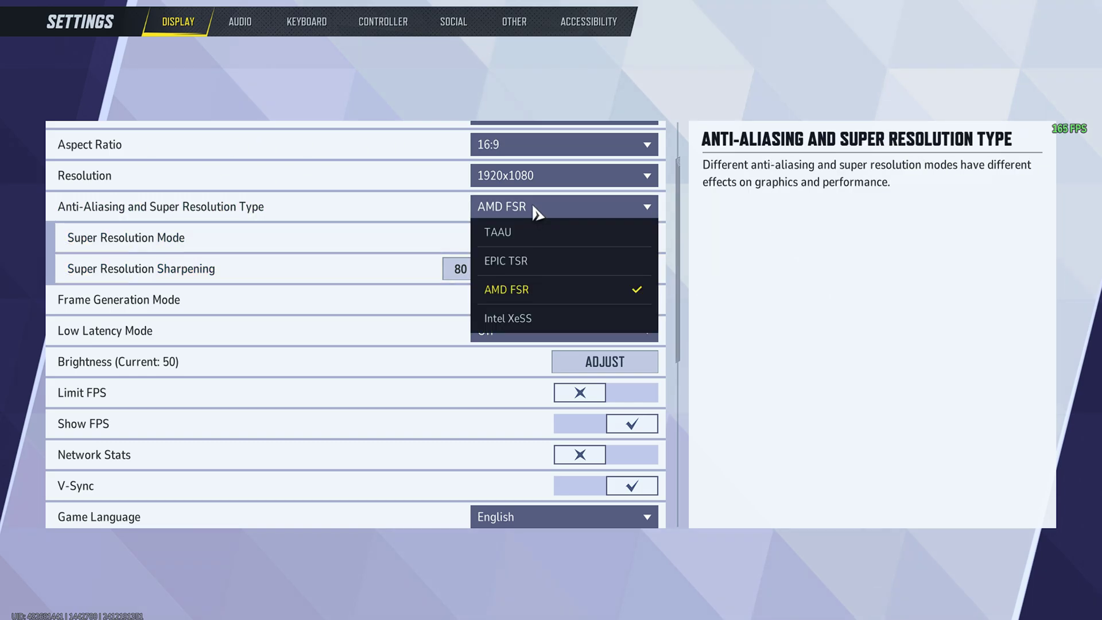
left_click(512, 294)
left_click(569, 238)
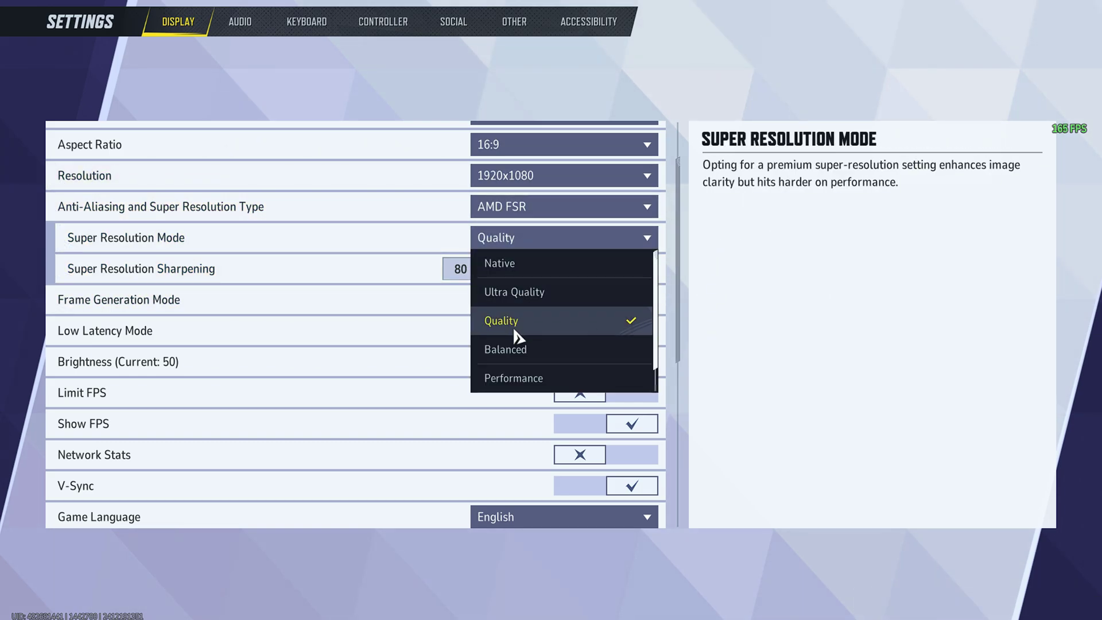
left_click(513, 323)
Set the overall graphics quality to Low and review the remaining display and graphics options.
scroll(437, 320, "down", 1)
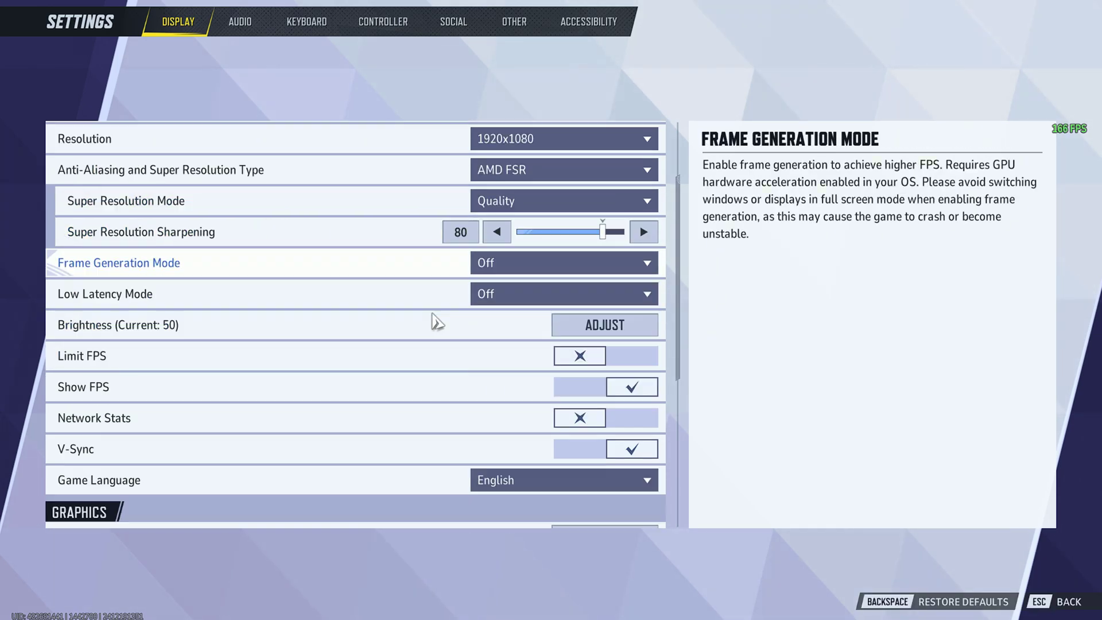
scroll(439, 313, "down", 1)
scroll(443, 308, "down", 2)
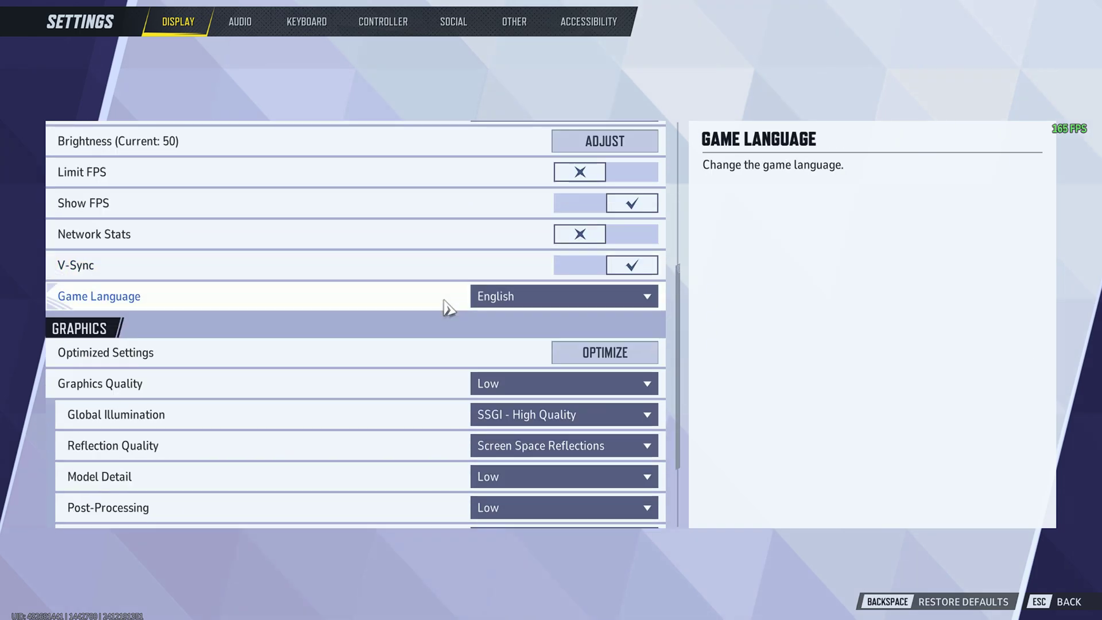
scroll(449, 308, "down", 1)
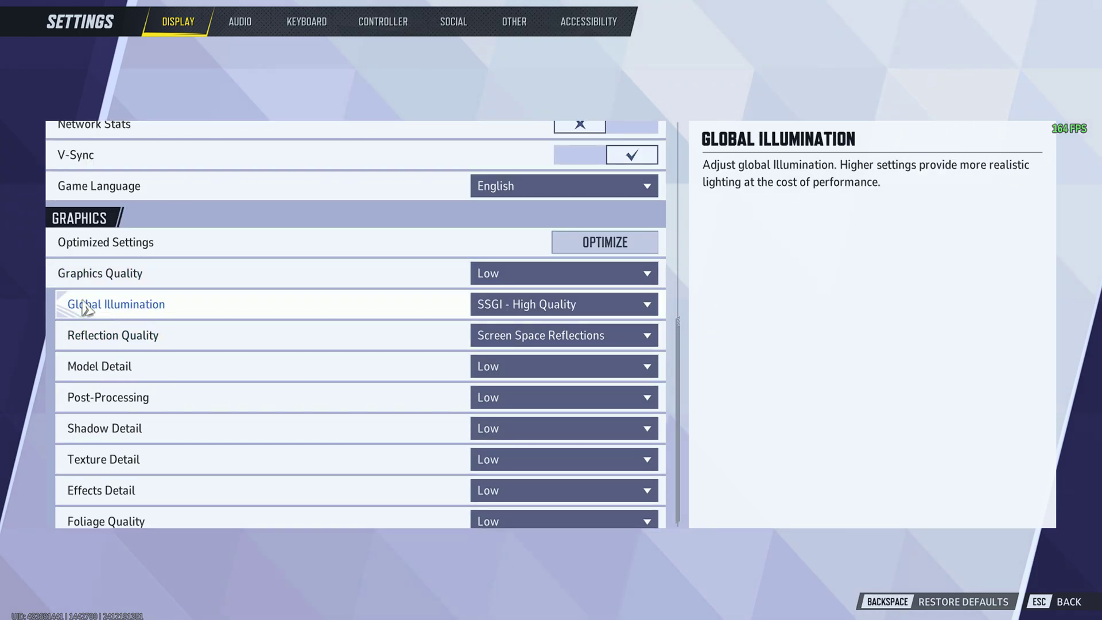
scroll(247, 325, "down", 1)
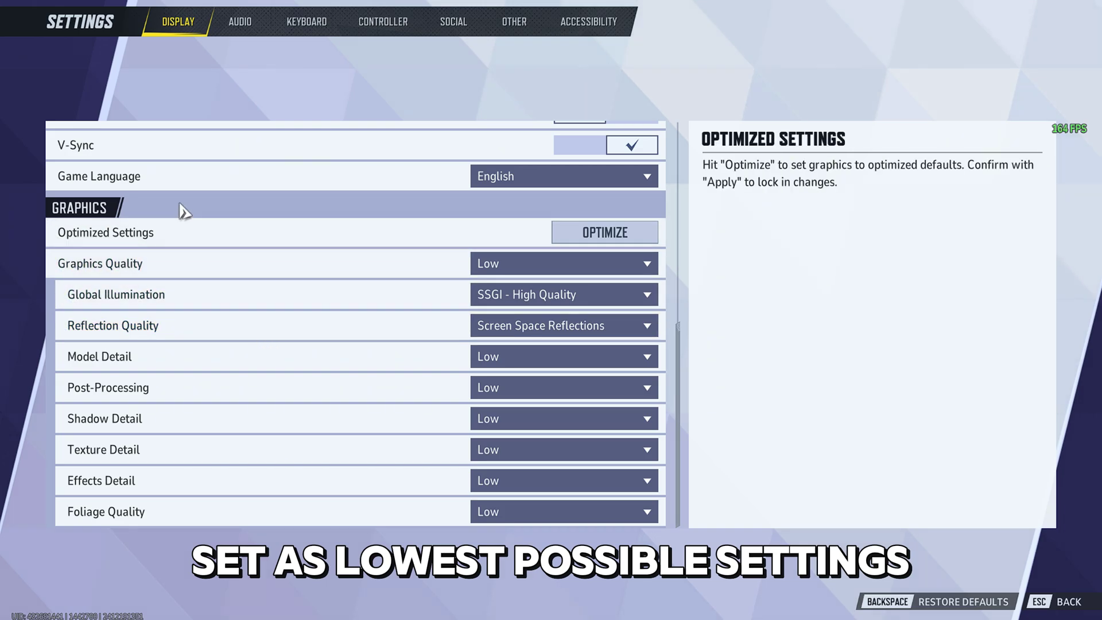
left_click(503, 264)
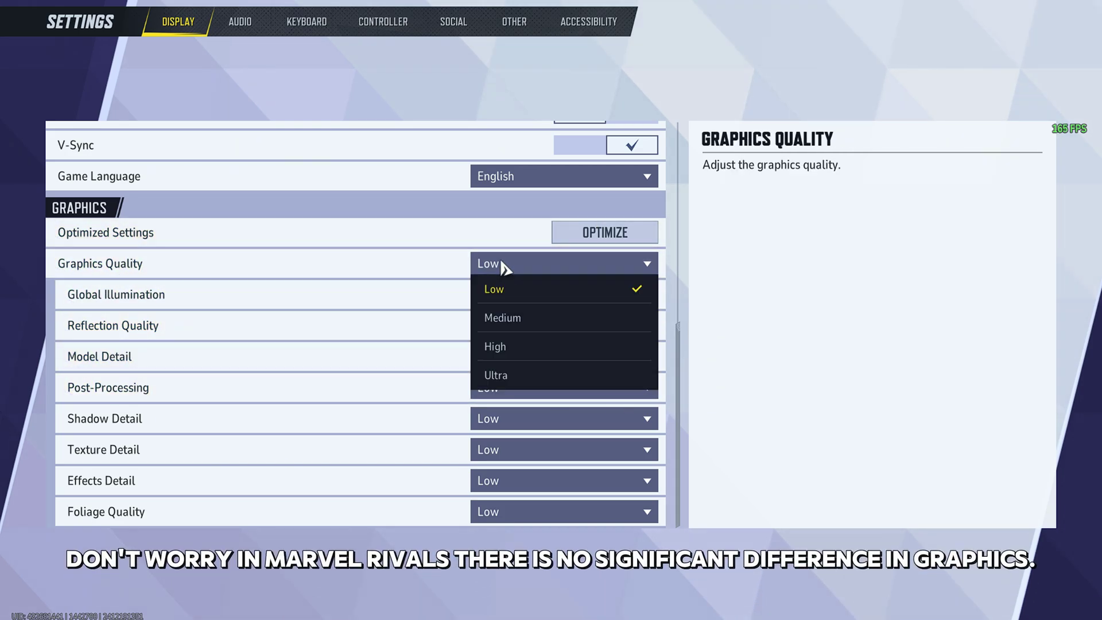
left_click(503, 290)
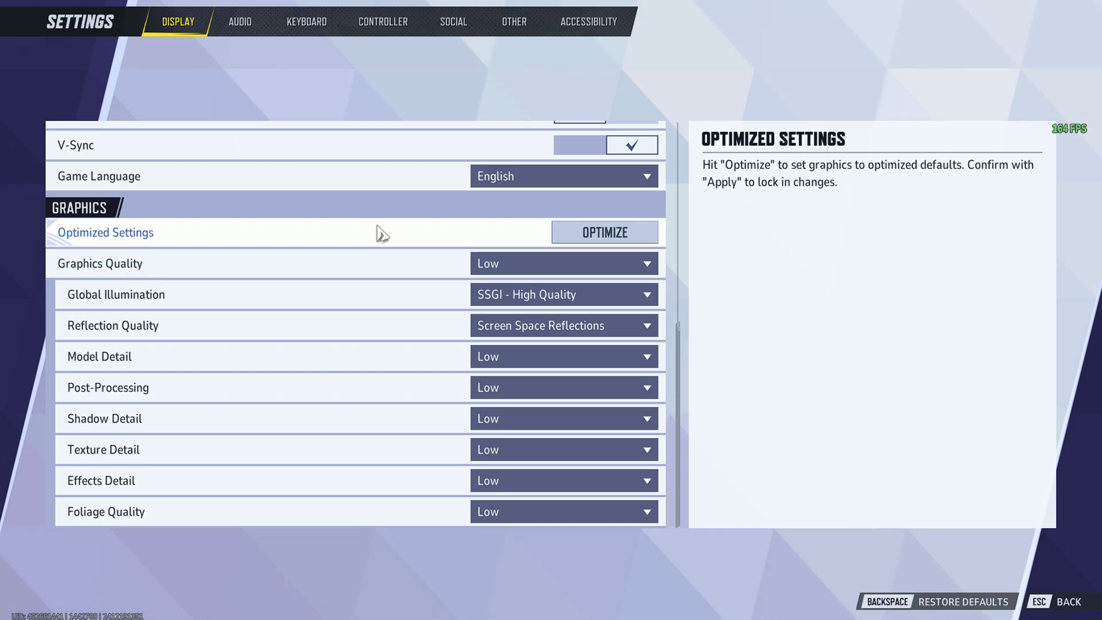
scroll(399, 287, "up", 5)
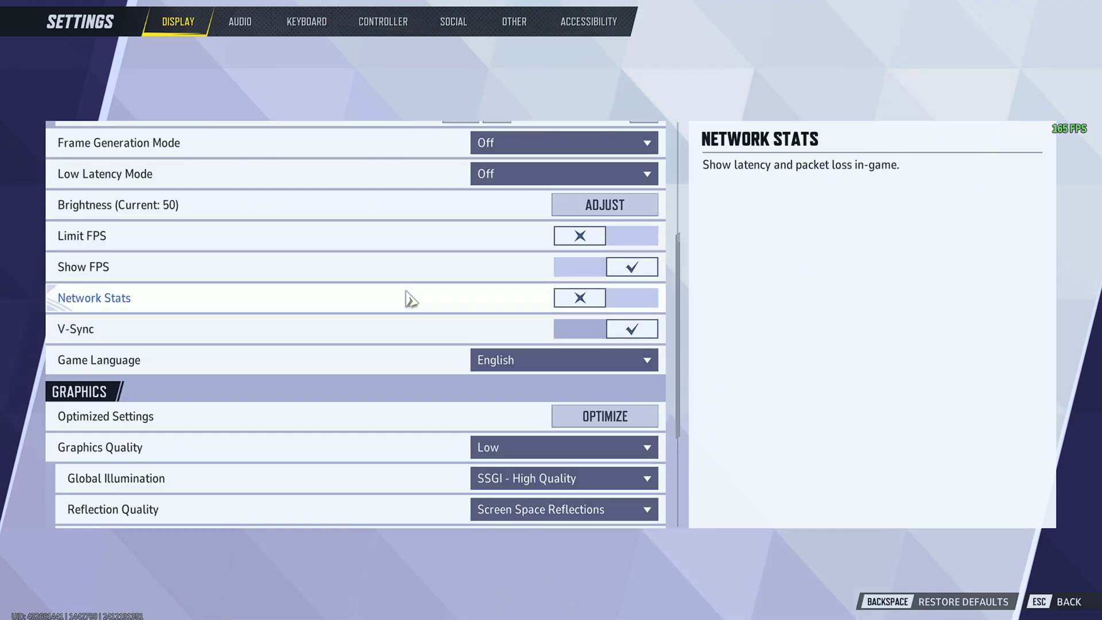
scroll(412, 302, "up", 1)
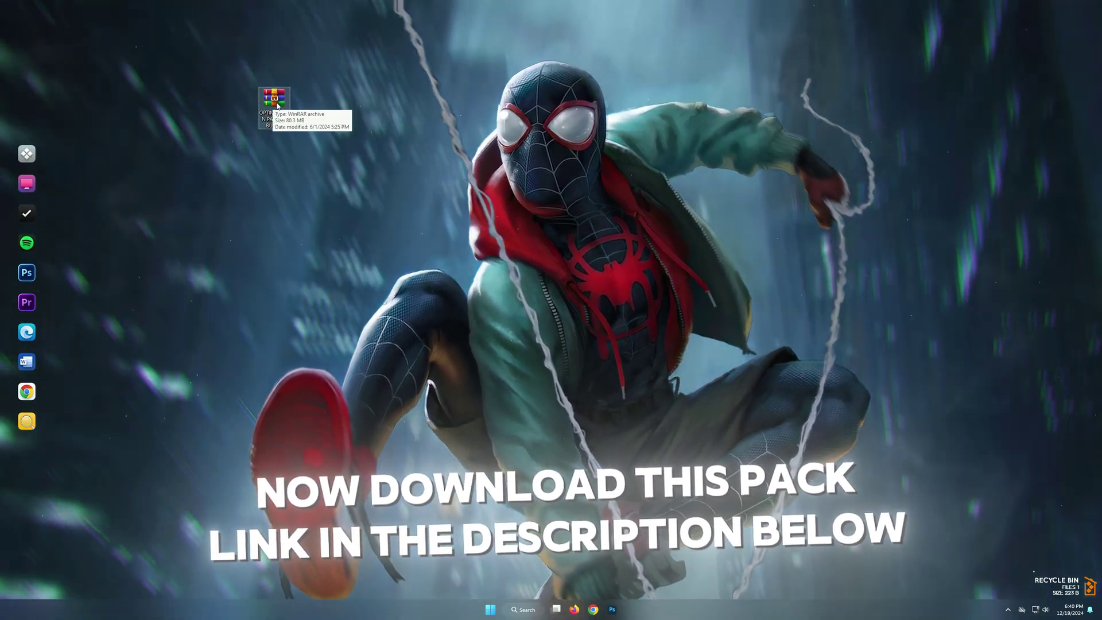
Open the OPTIMIZATION PACK BY BUGGY.rar archive from the desktop, extract its optimization folder to the desktop and close the archive.
double_click(275, 99)
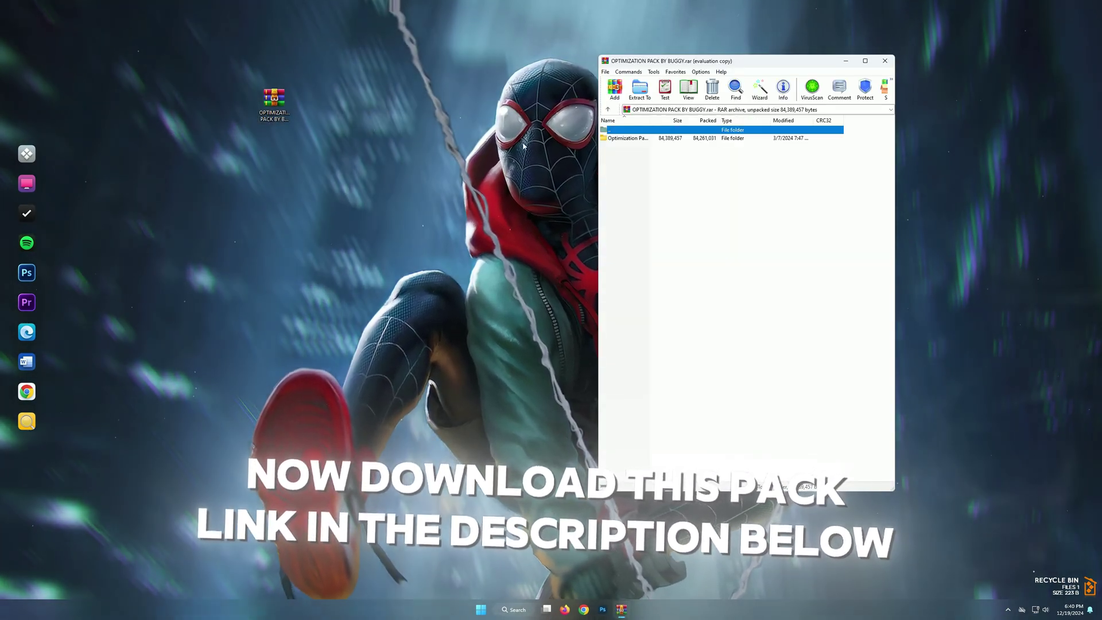
left_click_drag(620, 140, 311, 112)
left_click(885, 61)
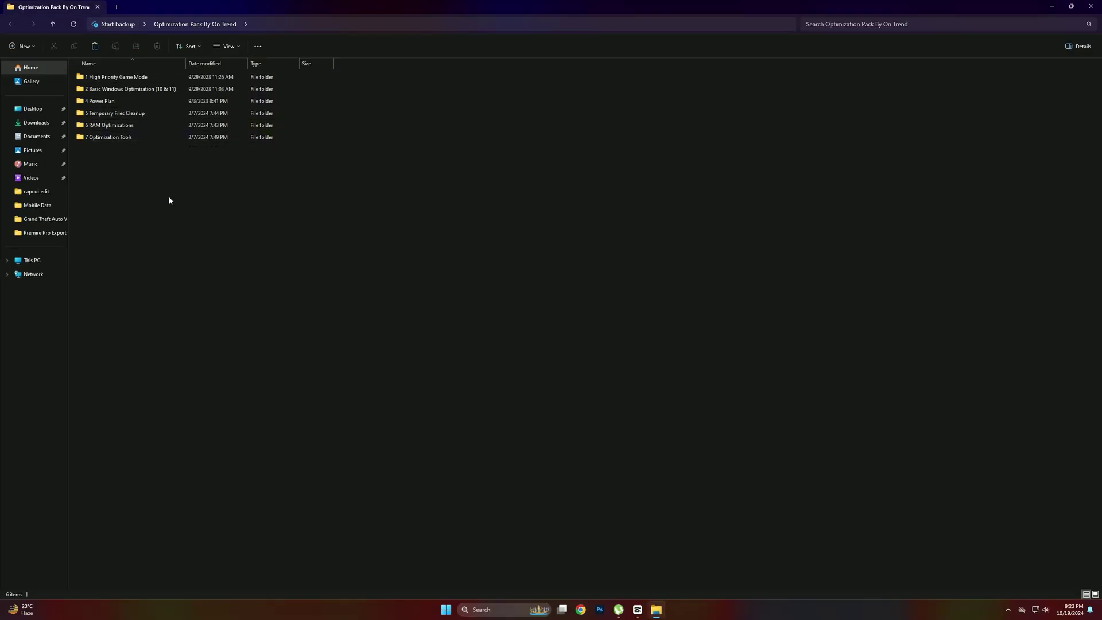
Add the High Priority registry file from the 1 High Priority Game Mode folder to the registry, allowing Registry Editor to make changes.
left_click_drag(166, 190, 155, 76)
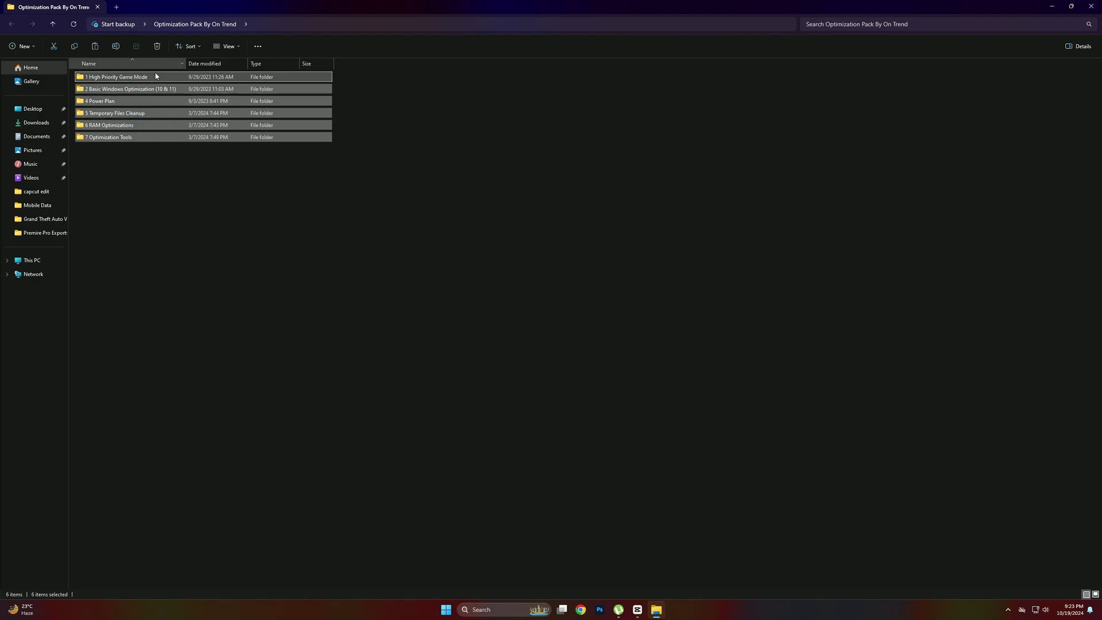
left_click(184, 169)
double_click(120, 78)
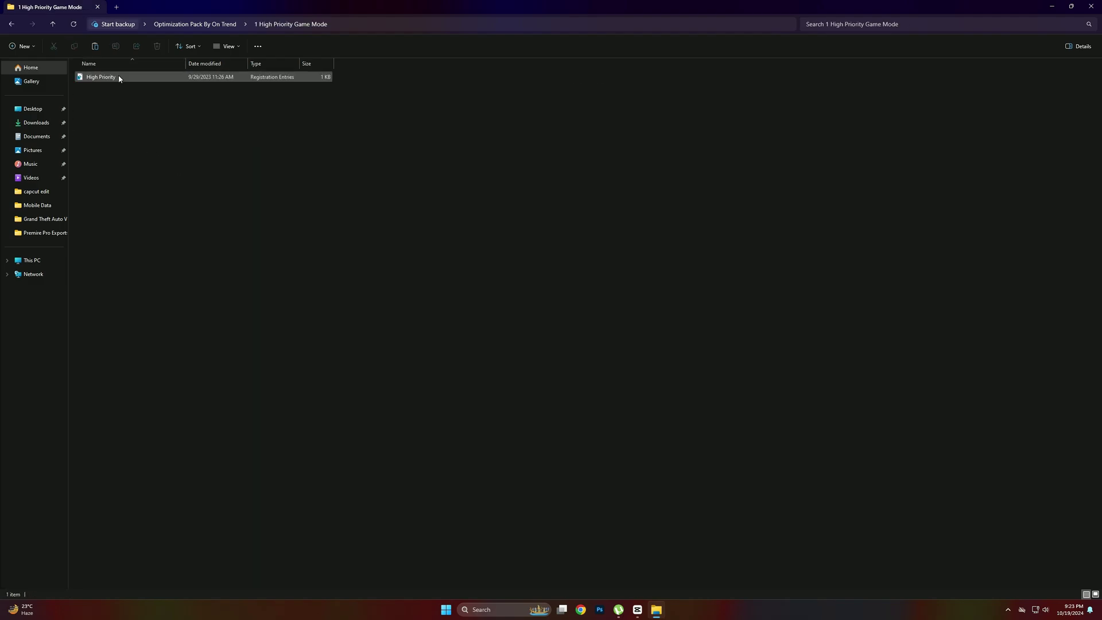
double_click(101, 77)
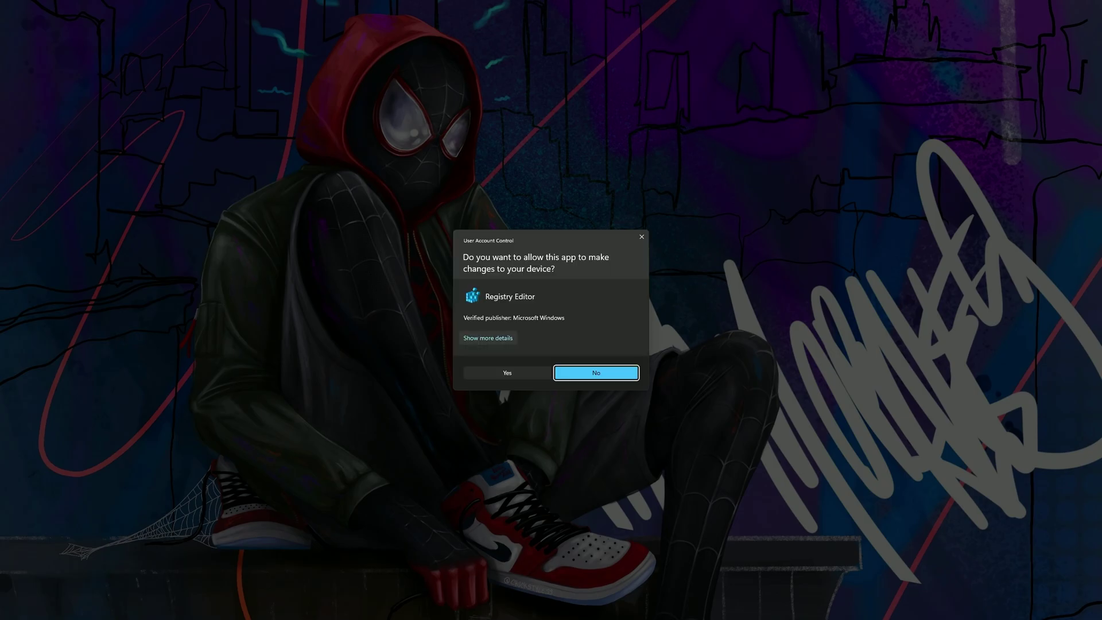
left_click(516, 373)
left_click(616, 318)
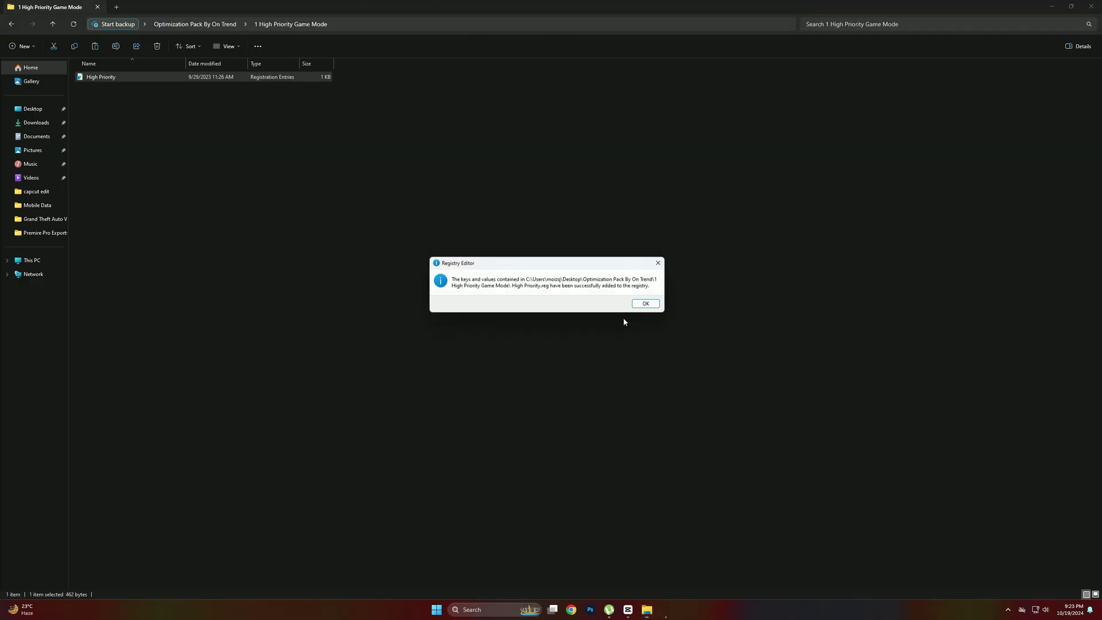
left_click(648, 305)
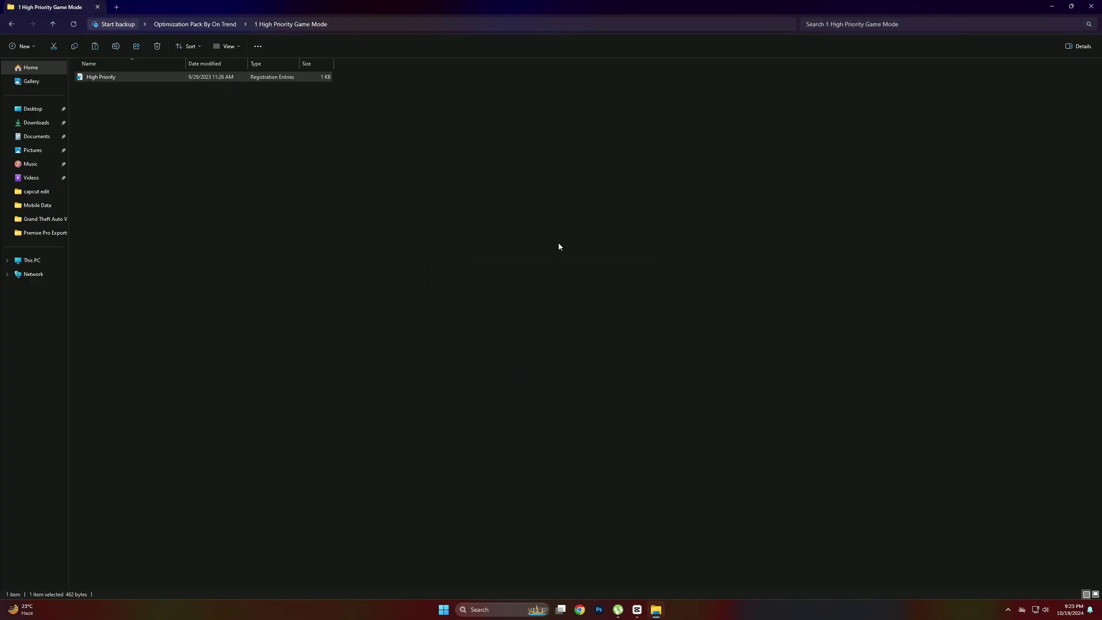
Add the Disable Background Apps registry file from the 2 Basic Windows Optimization (10 & 11) folder to the registry.
left_click(9, 24)
double_click(107, 89)
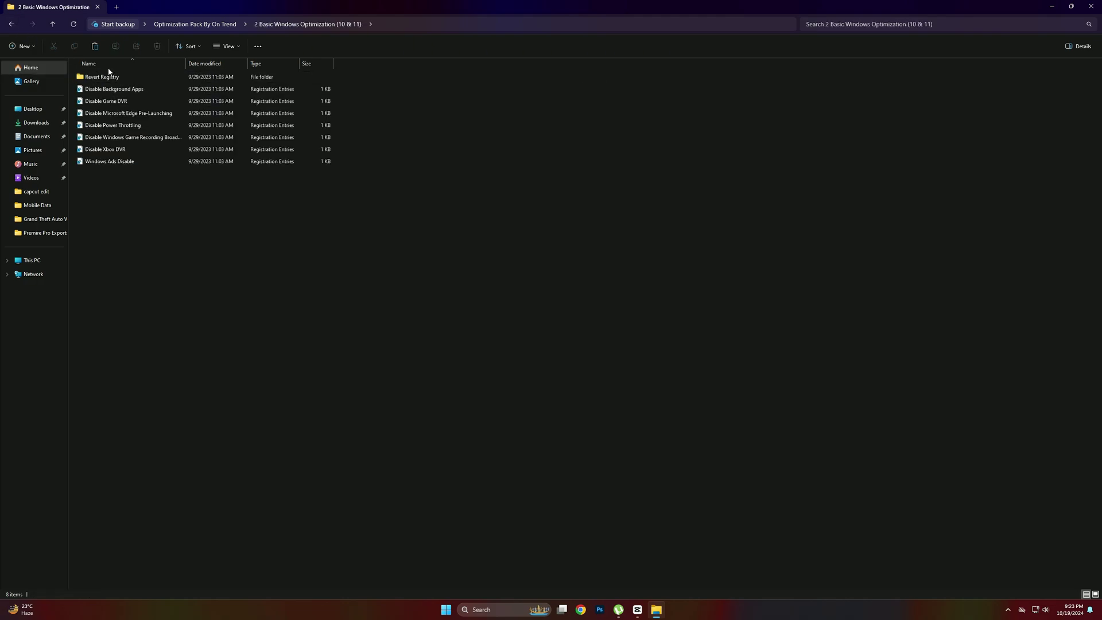
double_click(123, 90)
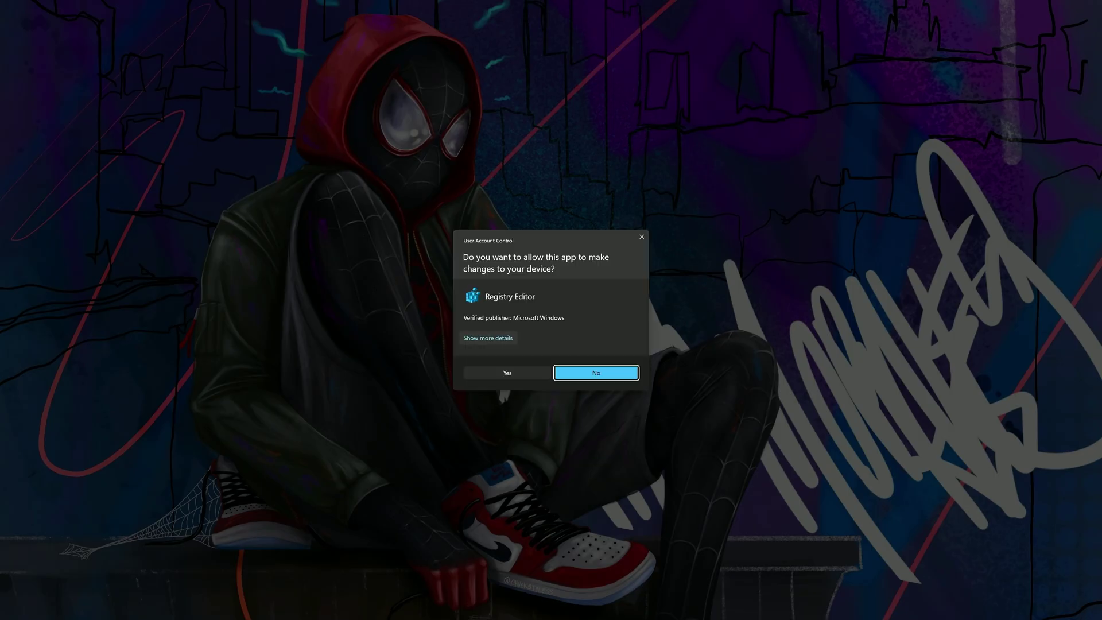
left_click(503, 372)
left_click(616, 317)
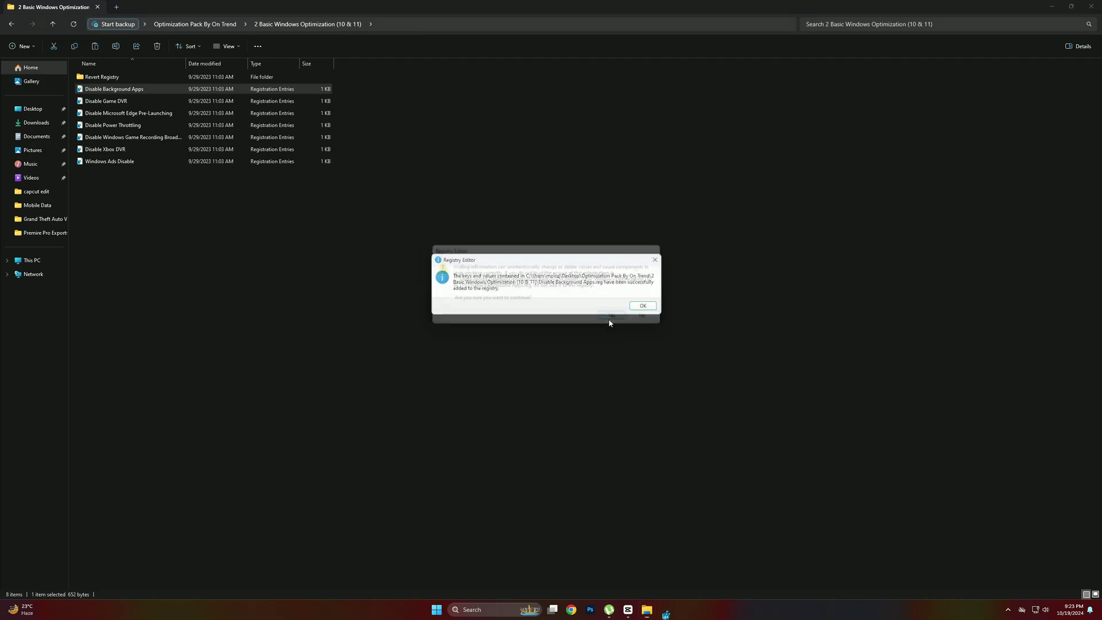
left_click(647, 310)
Add the Disable Game DVR and Disable Microsoft Edge Pre-Launching files to the registry.
double_click(99, 101)
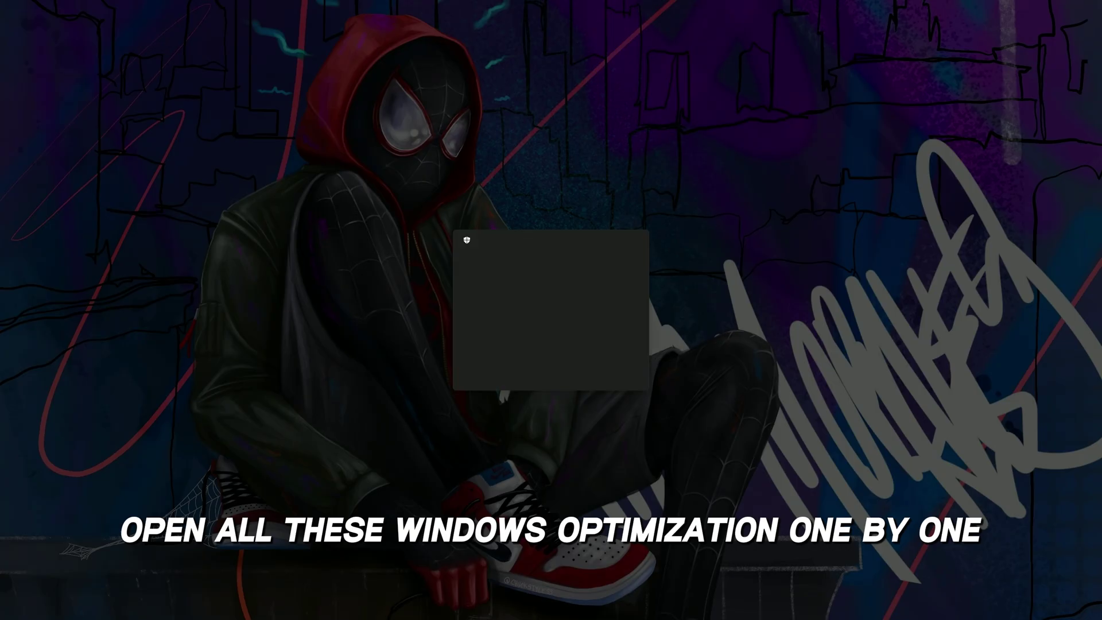
left_click(529, 372)
left_click(616, 316)
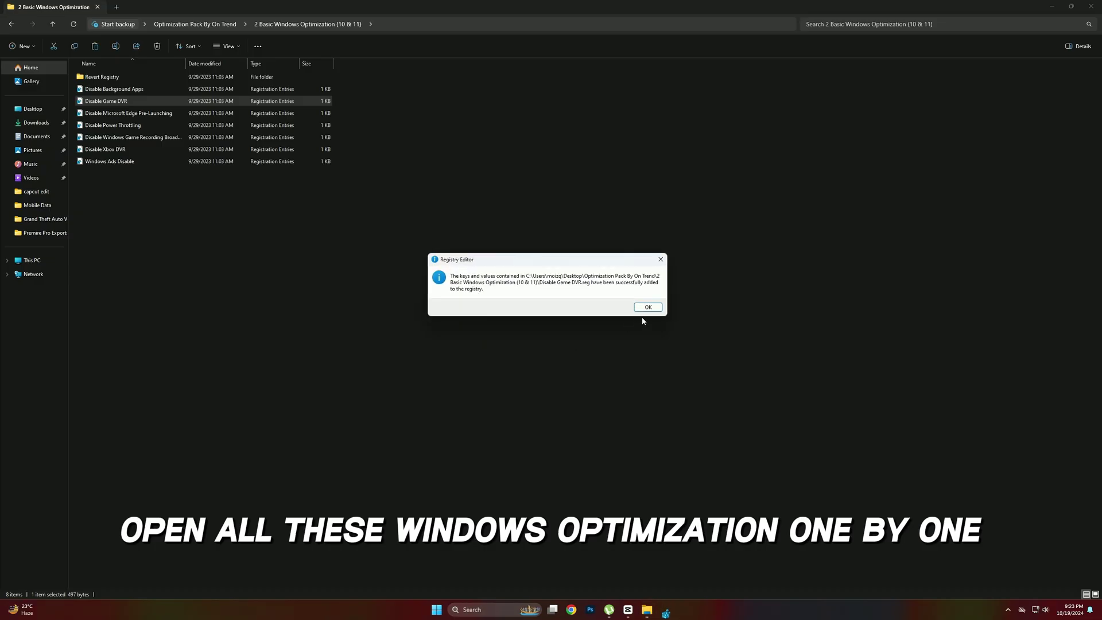
left_click(647, 307)
double_click(126, 113)
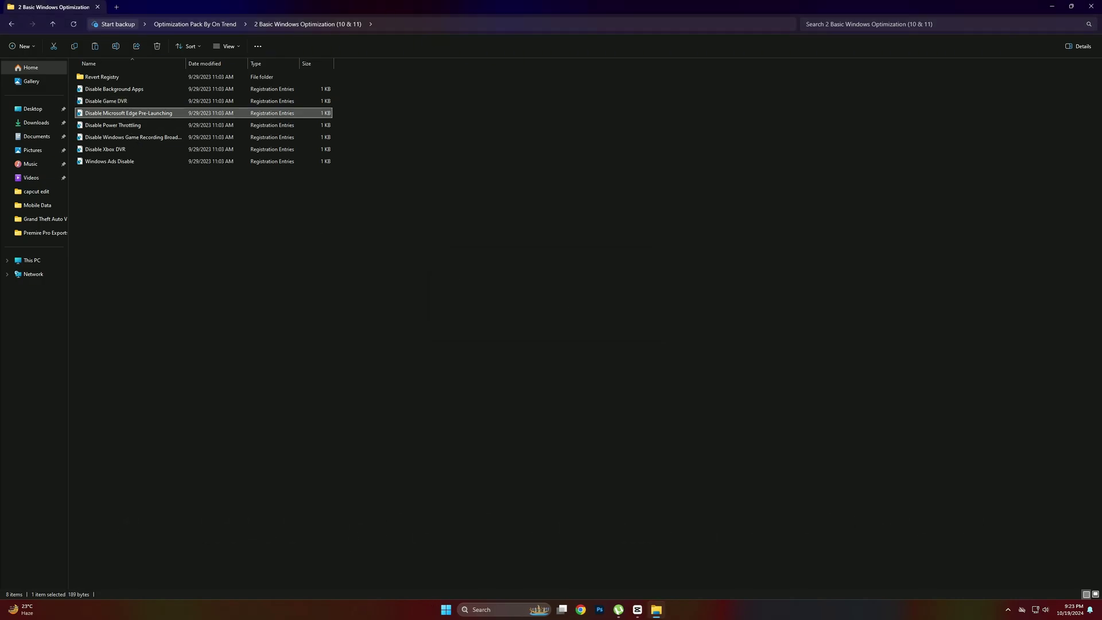
left_click(580, 372)
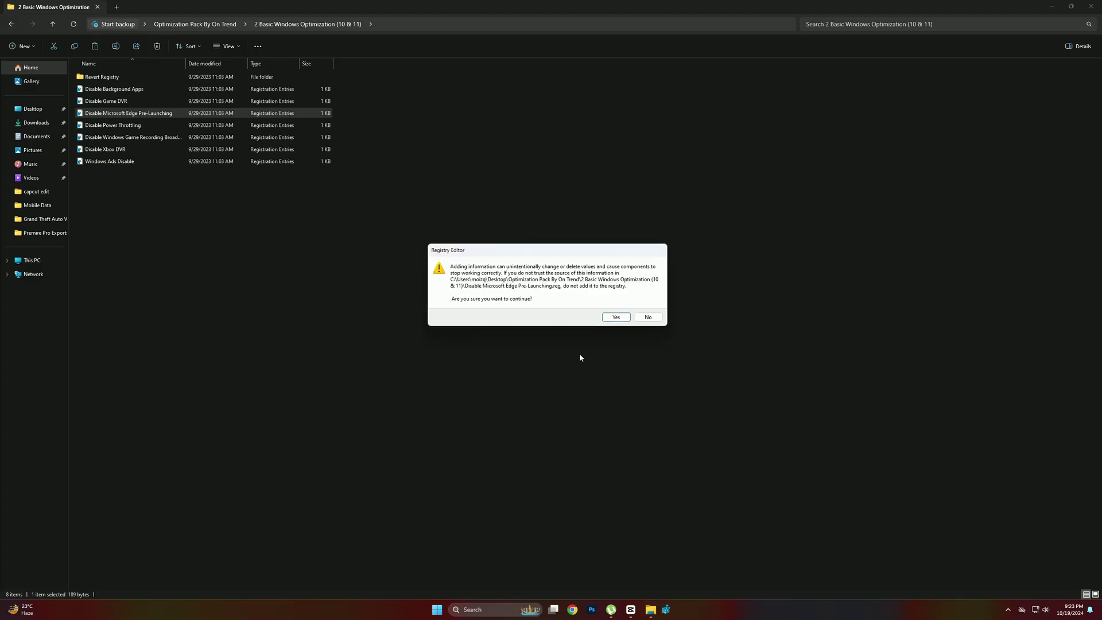
left_click(616, 318)
left_click(647, 308)
Add the Disable Power Throttling and Disable Windows Game Recording Broadcasting files to the registry.
double_click(118, 125)
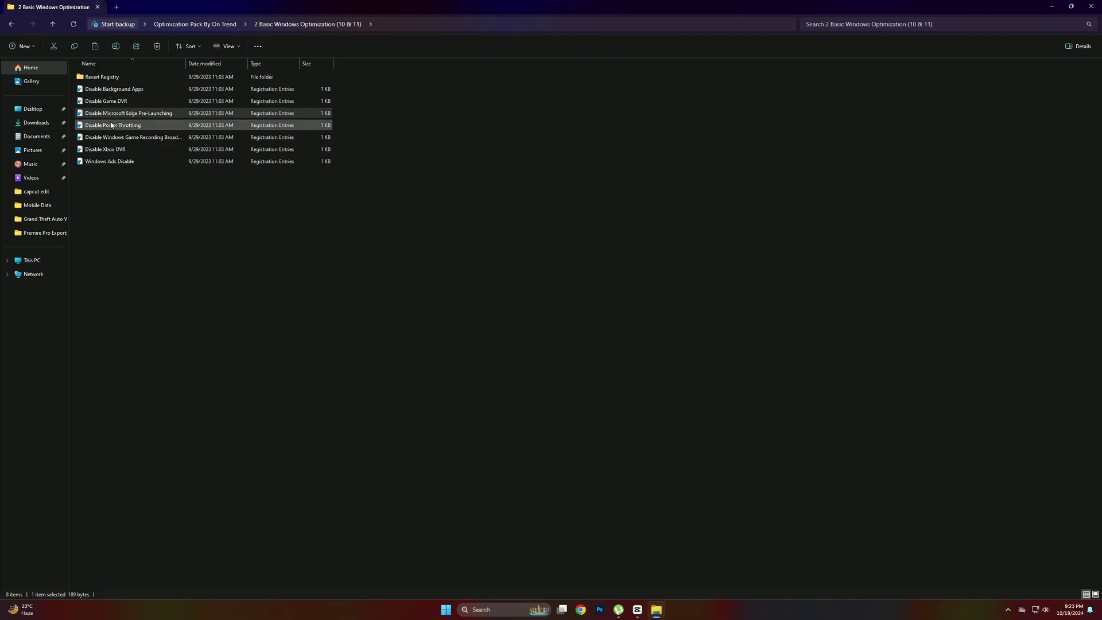
left_click(580, 372)
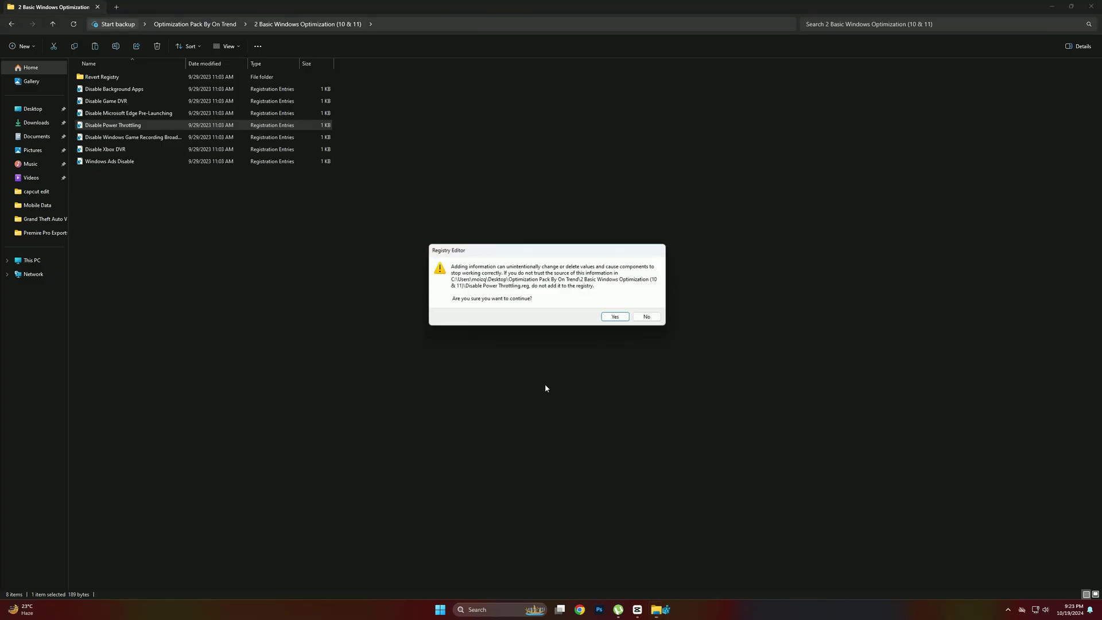
left_click(616, 318)
left_click(657, 310)
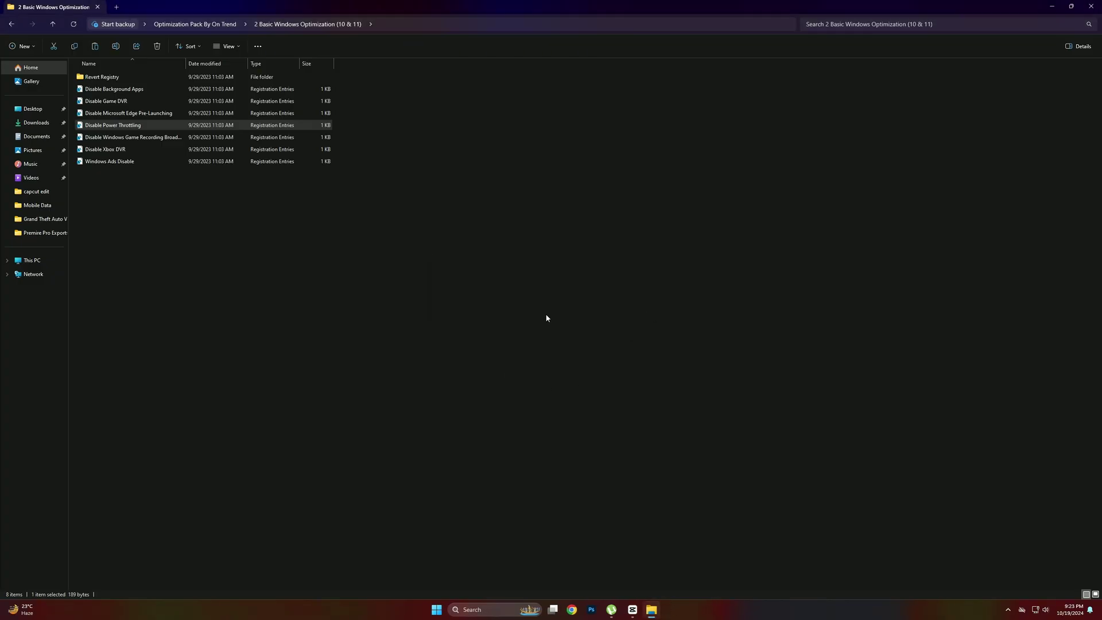
double_click(96, 138)
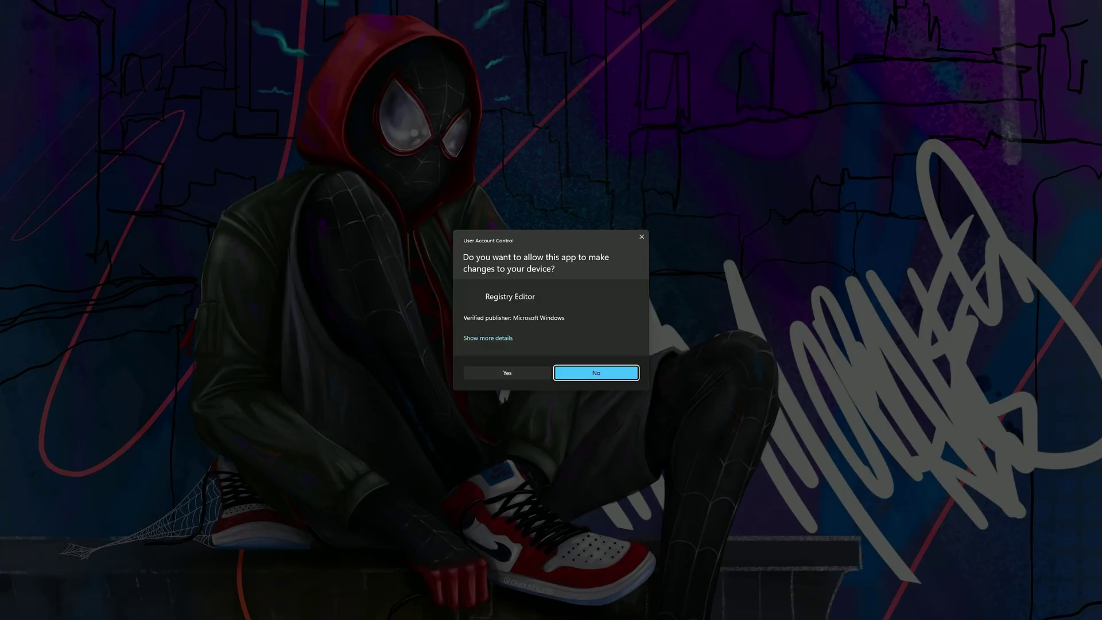
left_click(507, 372)
left_click(614, 317)
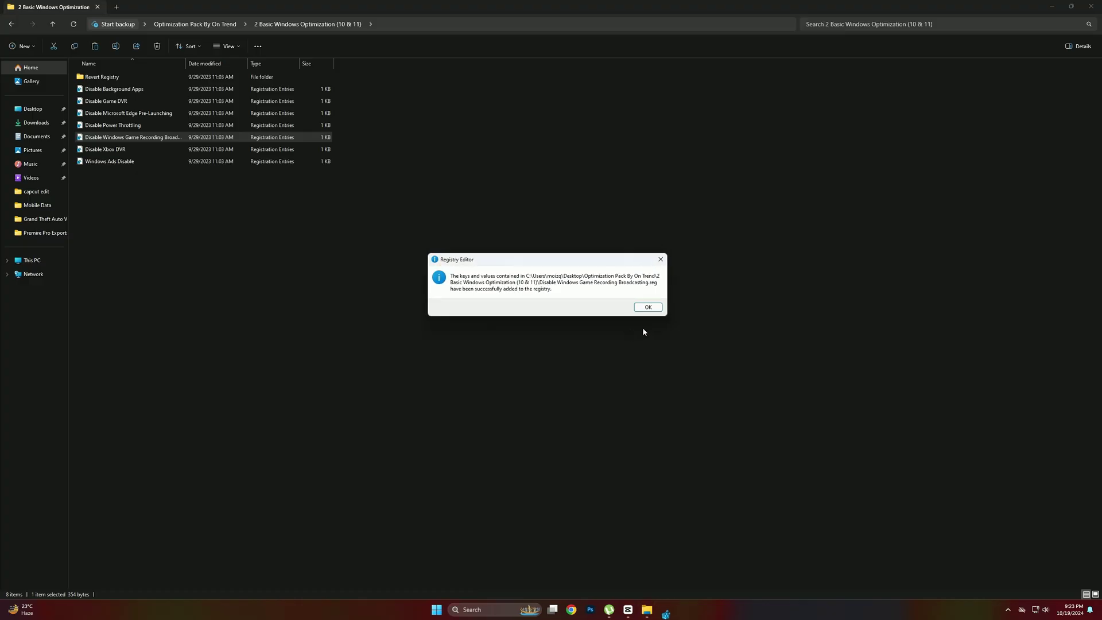
left_click(648, 308)
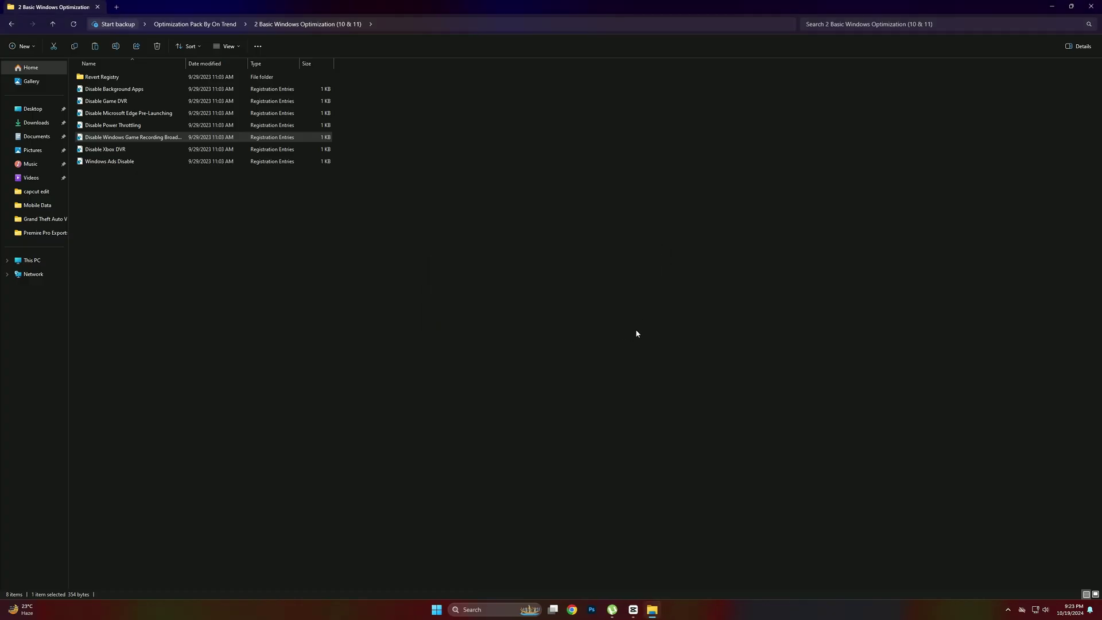
Add the Disable Xbox DVR and Windows Ads Disable files to the registry.
double_click(122, 150)
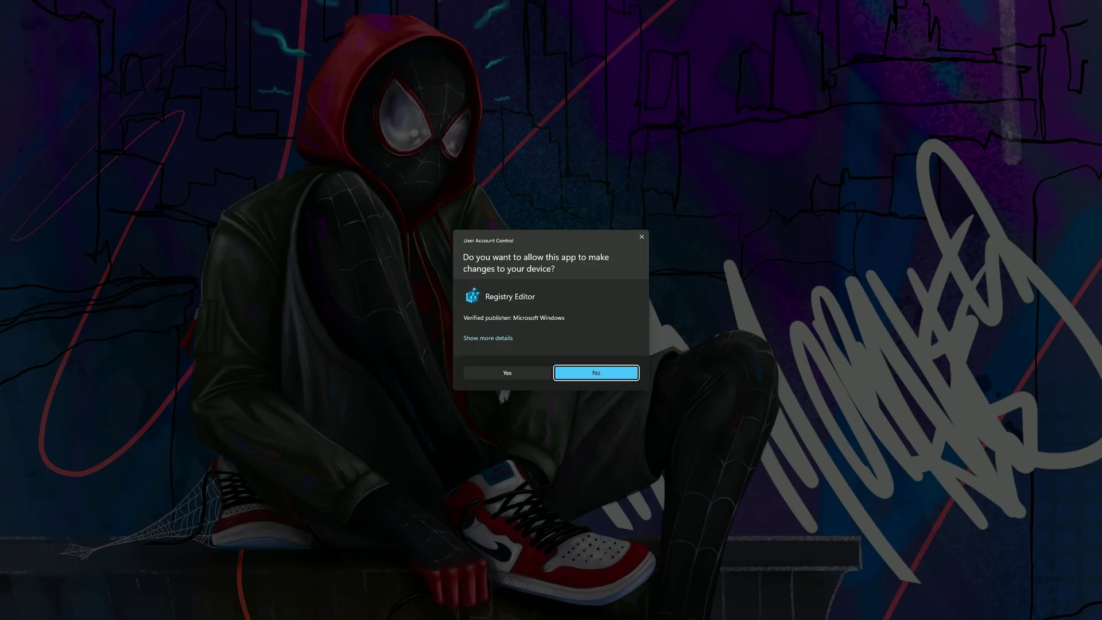
left_click(505, 372)
left_click(606, 320)
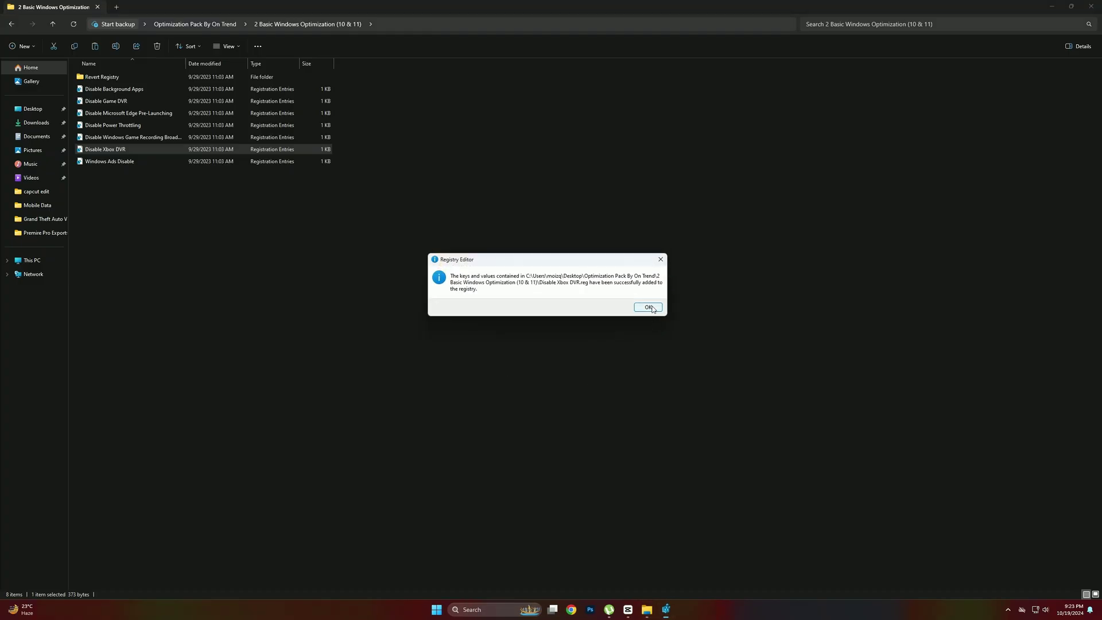
left_click(647, 308)
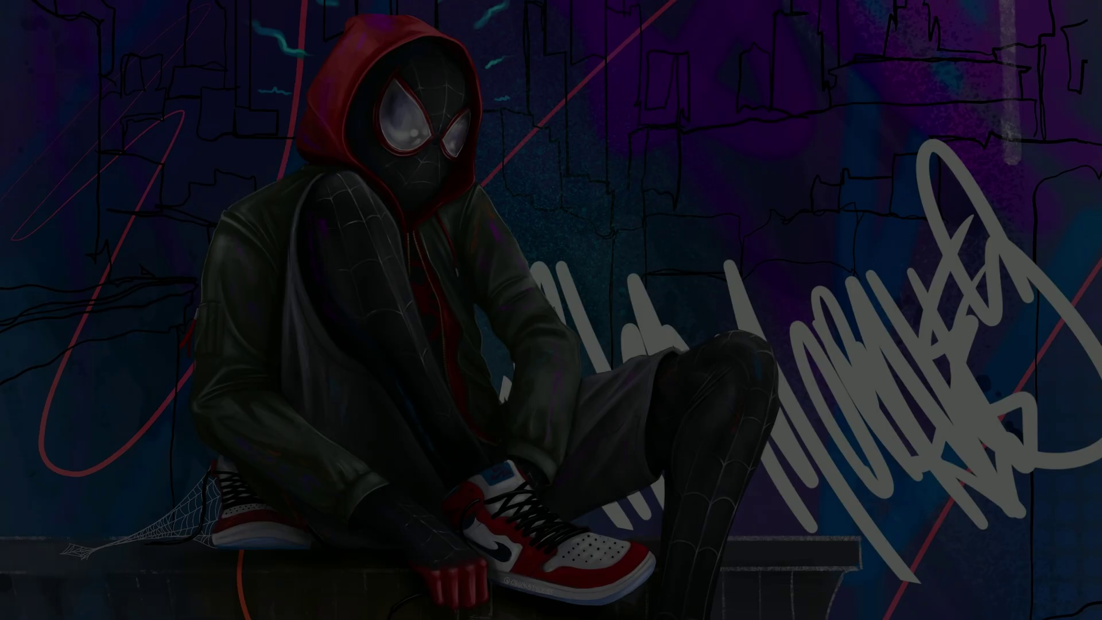
left_click(506, 372)
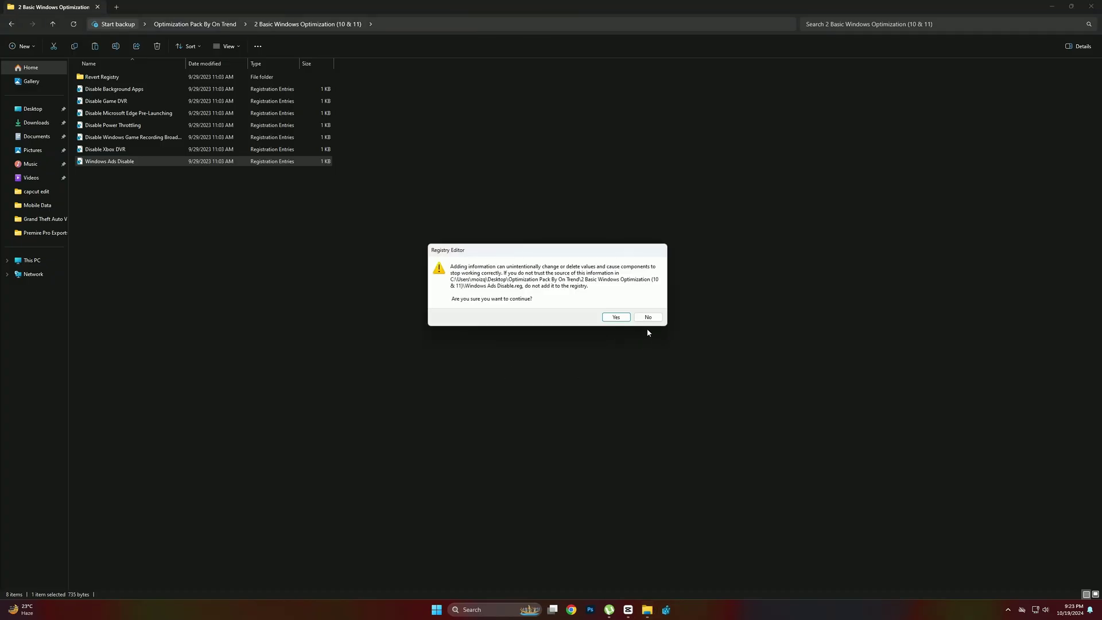
left_click(616, 318)
left_click(647, 307)
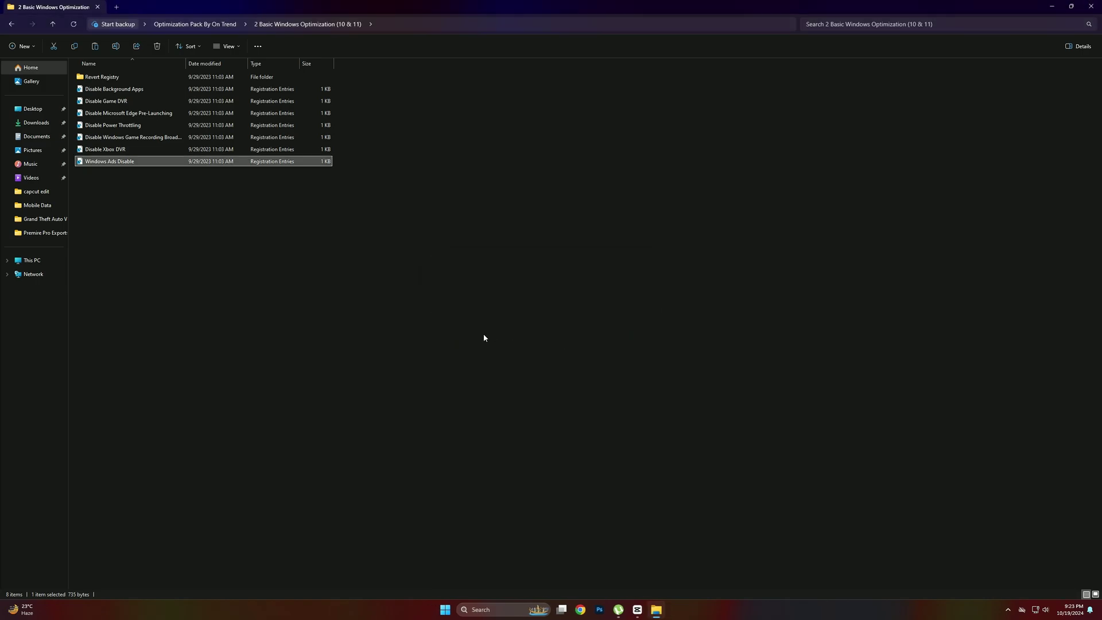
left_click(484, 334)
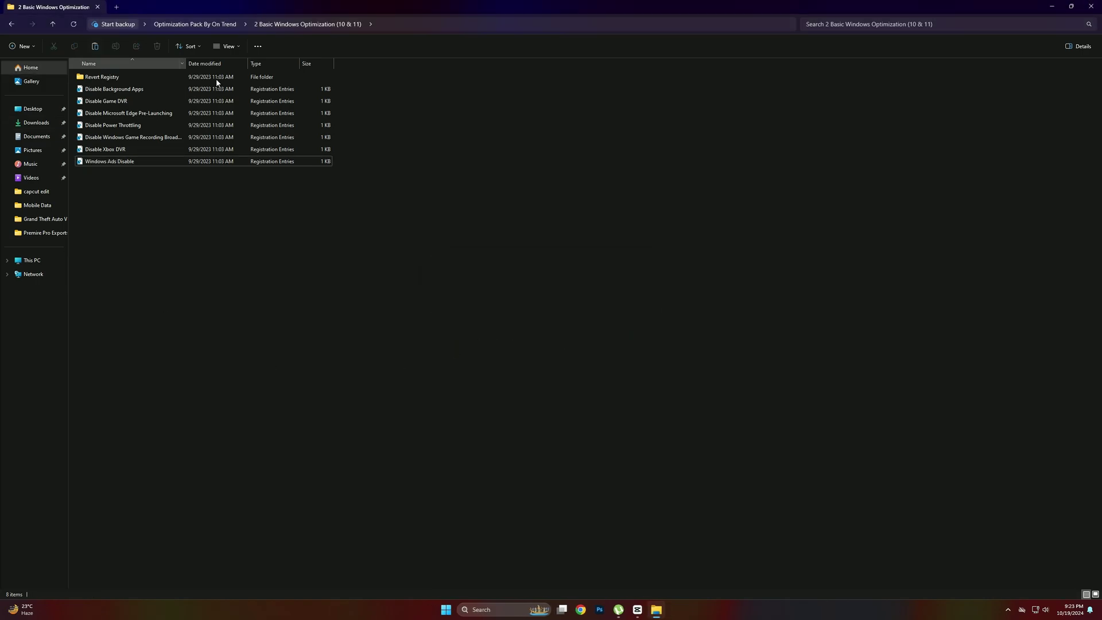
Open the Power Plans shortcut in the 4 Power Plan folder, check that High performance is selected, and close Power Options.
left_click(9, 24)
double_click(96, 101)
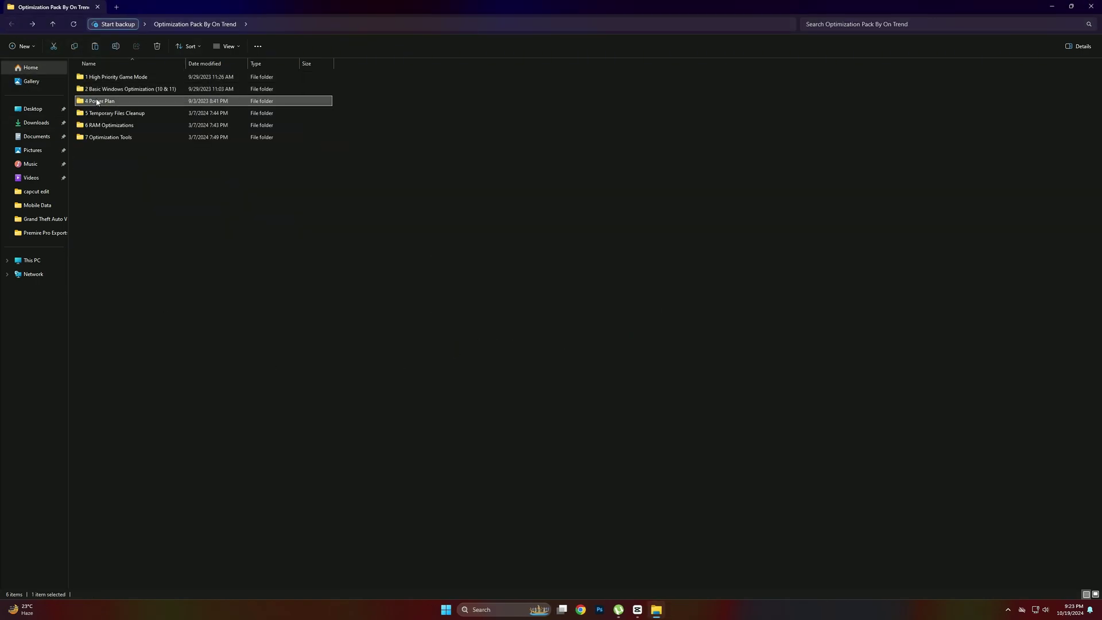
double_click(101, 80)
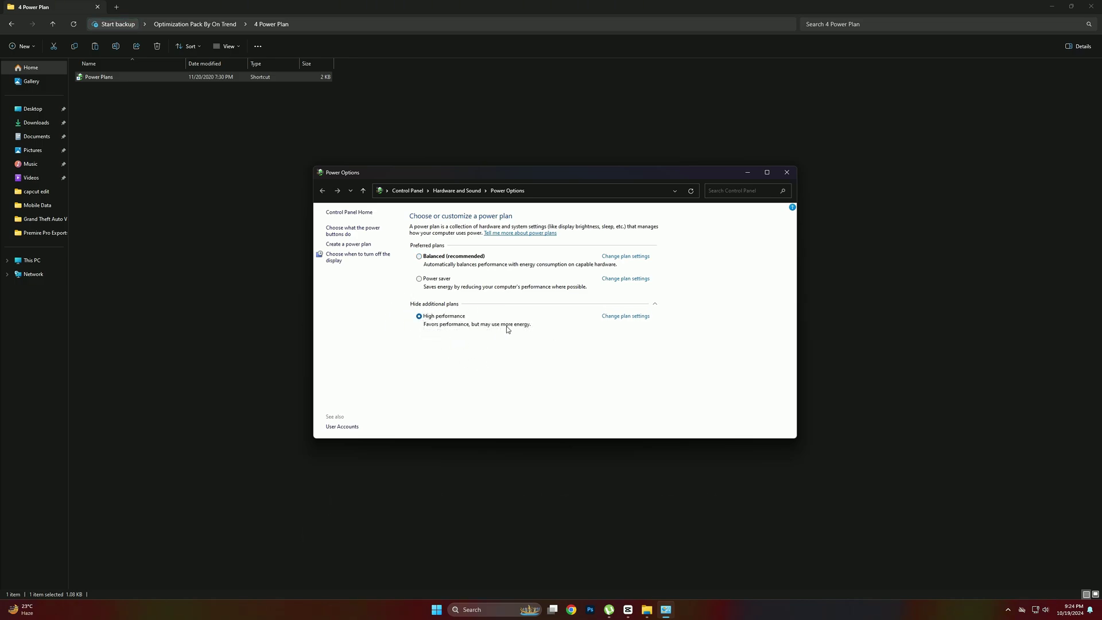
left_click(786, 172)
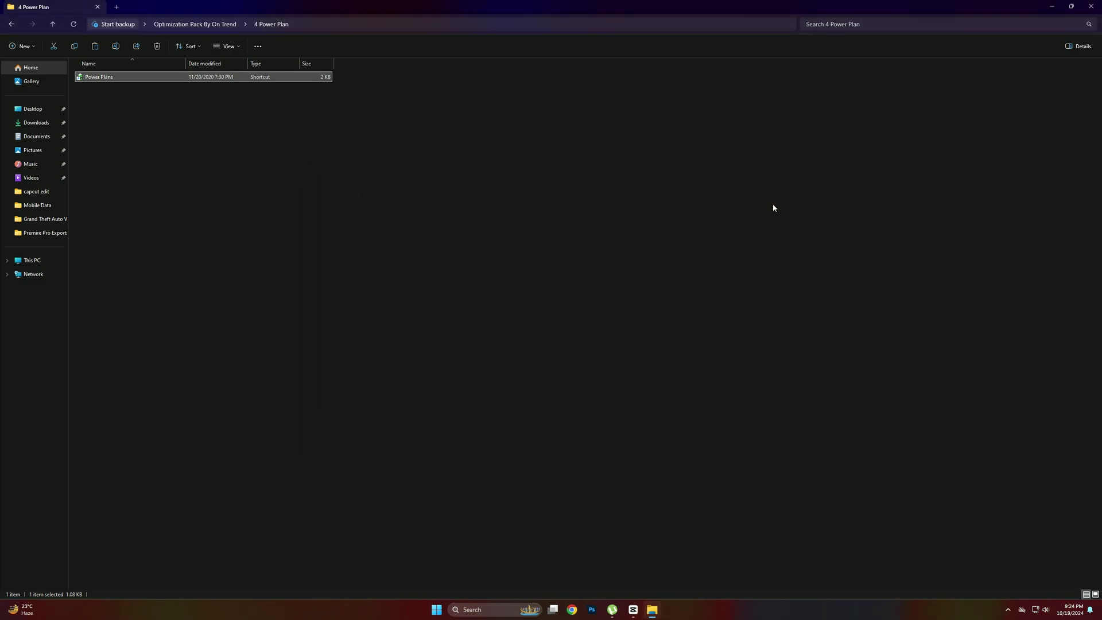
left_click(270, 196)
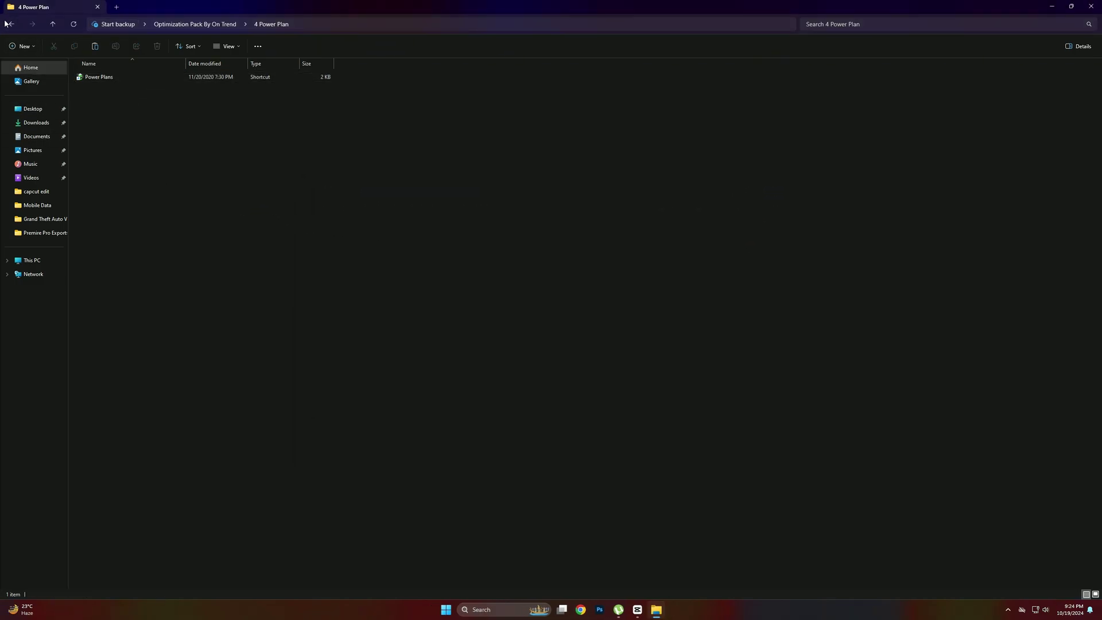
Run the Delete Update Cache script from the 5 Temporary Files Cleanup folder and close its command window.
left_click(11, 24)
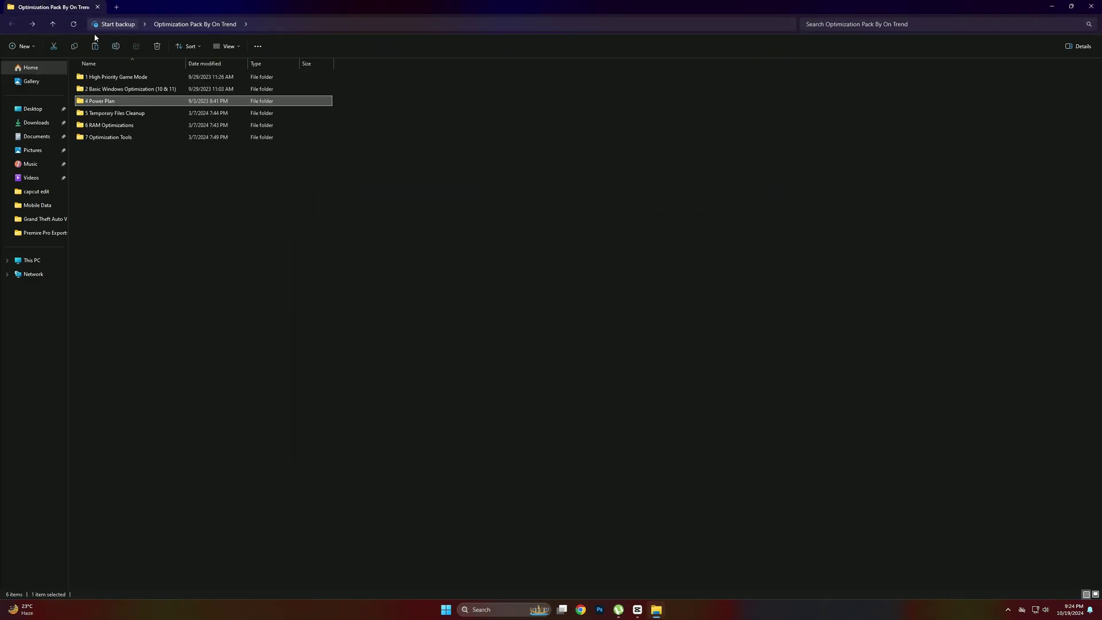
double_click(125, 112)
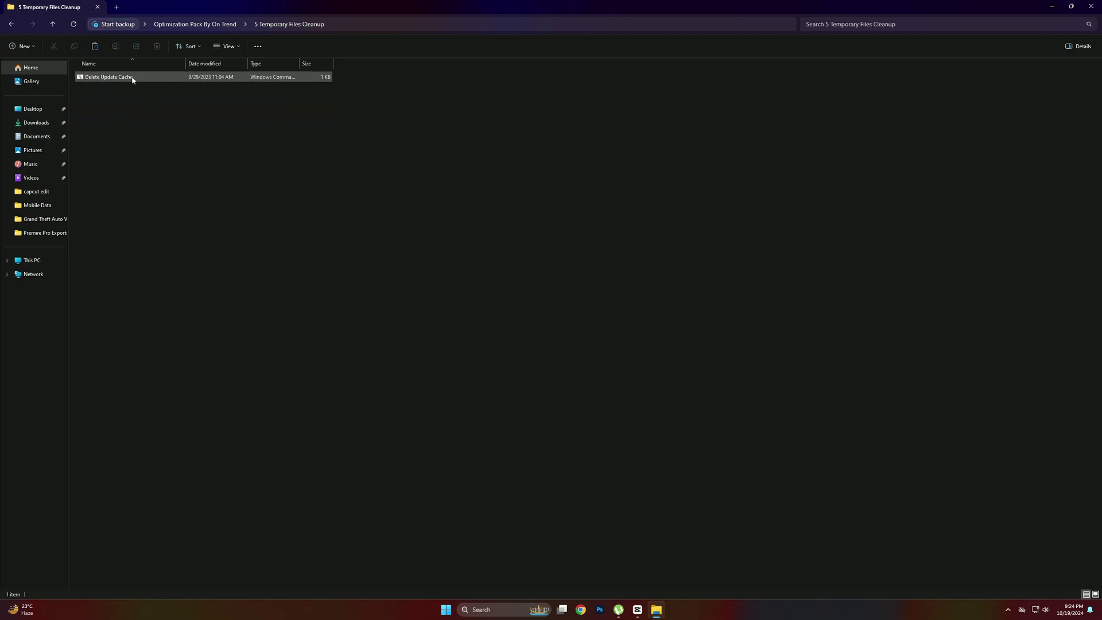
double_click(132, 79)
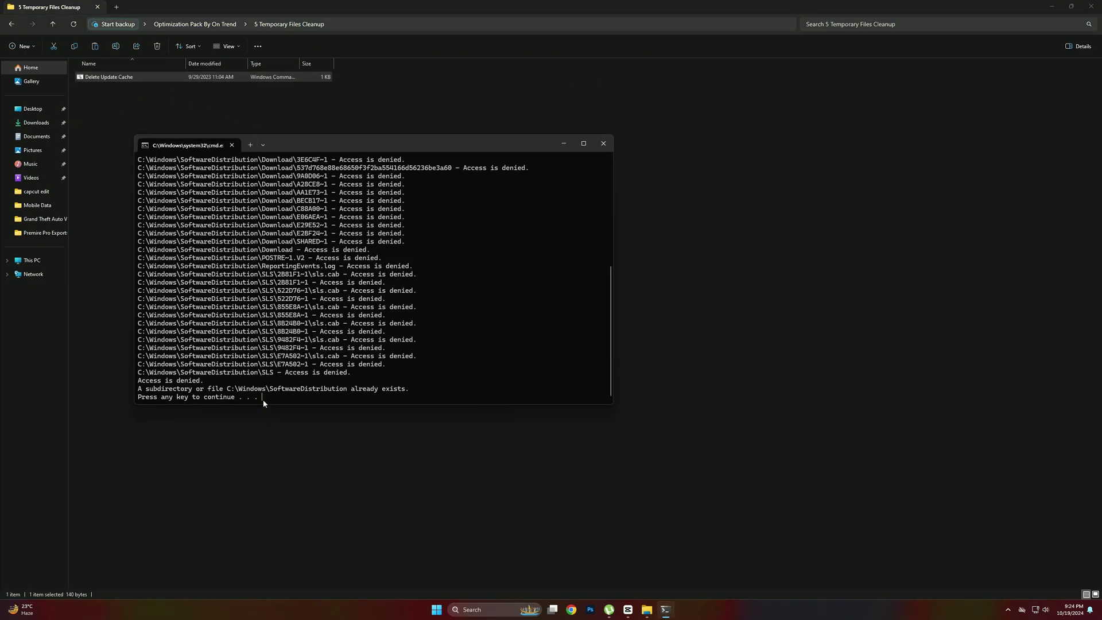
left_click_drag(264, 401, 139, 396)
left_click(603, 143)
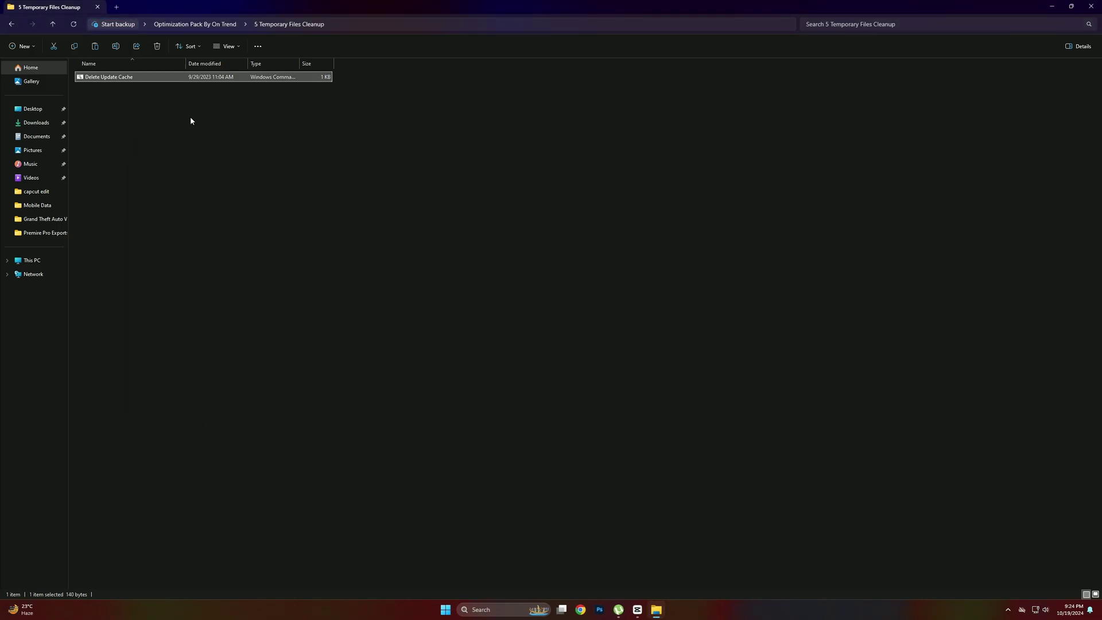
Add the 16GB Ram file from the 6 RAM Optimizations folder to the registry.
left_click(11, 24)
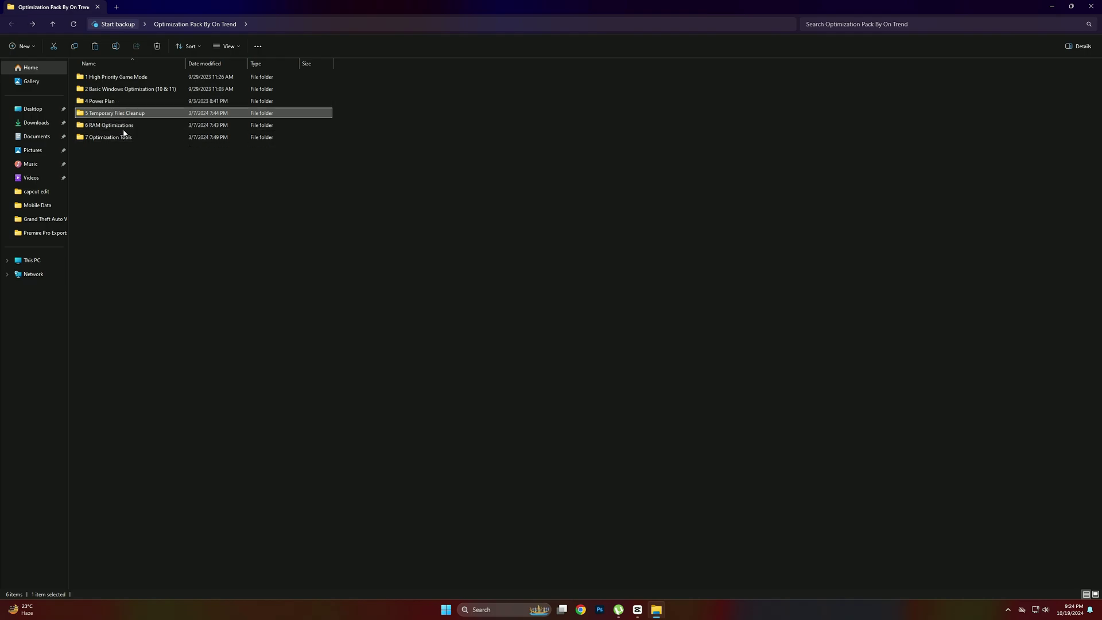
double_click(120, 127)
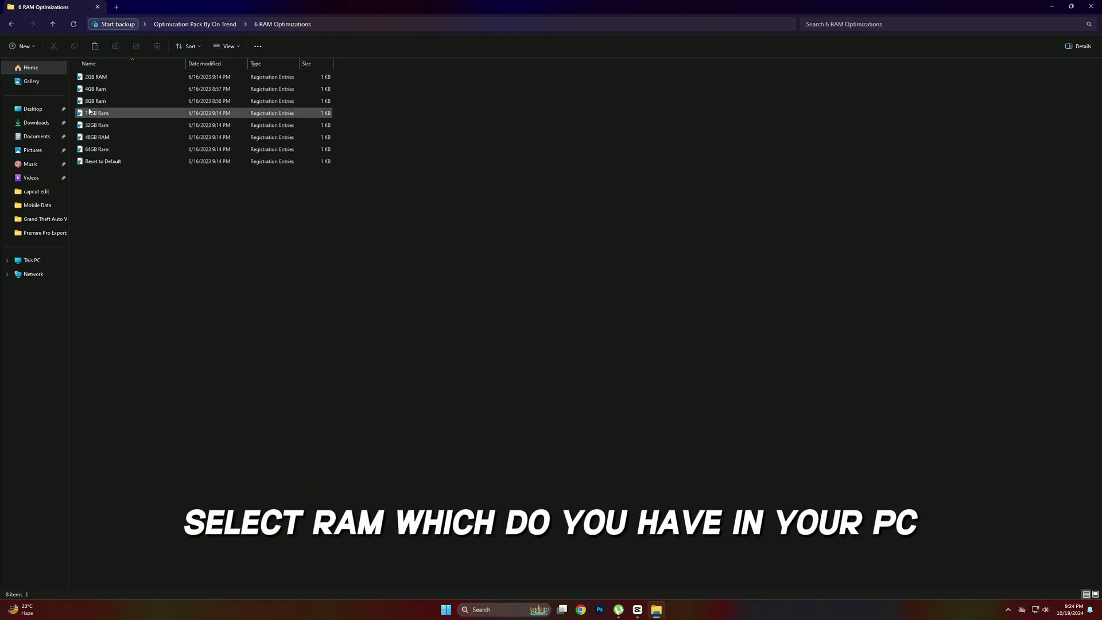
double_click(102, 118)
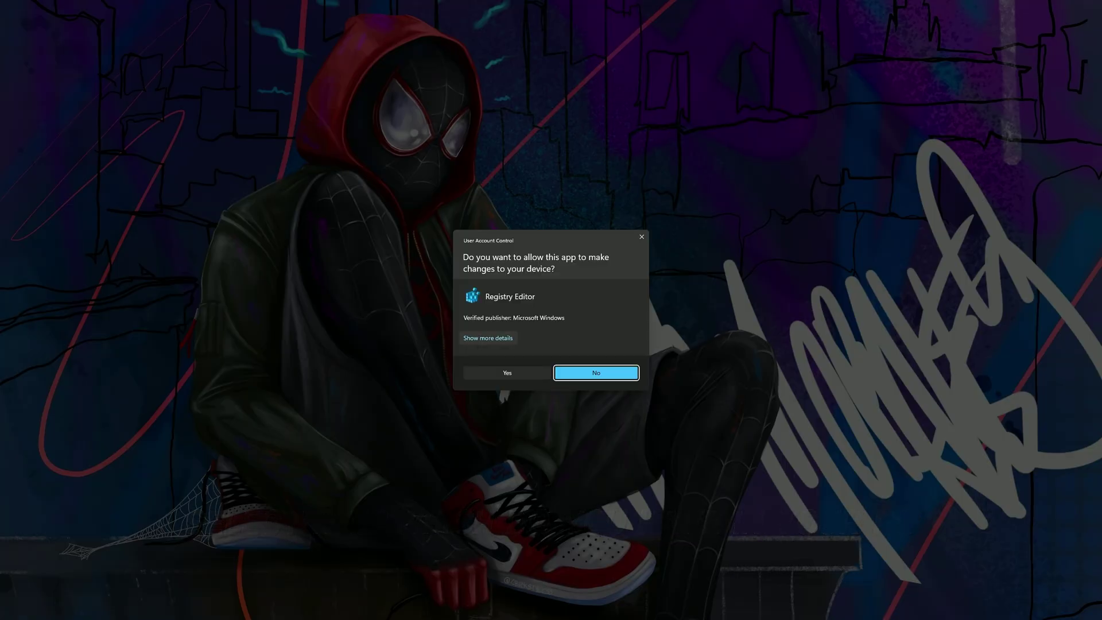
left_click(553, 371)
left_click(614, 317)
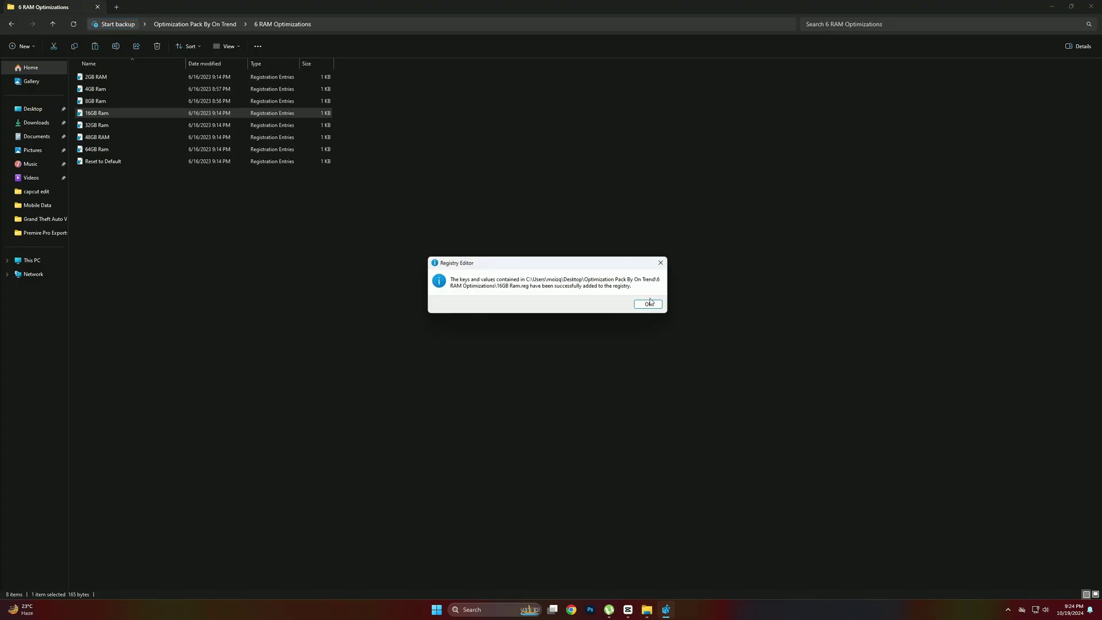
left_click(649, 304)
left_click(296, 256)
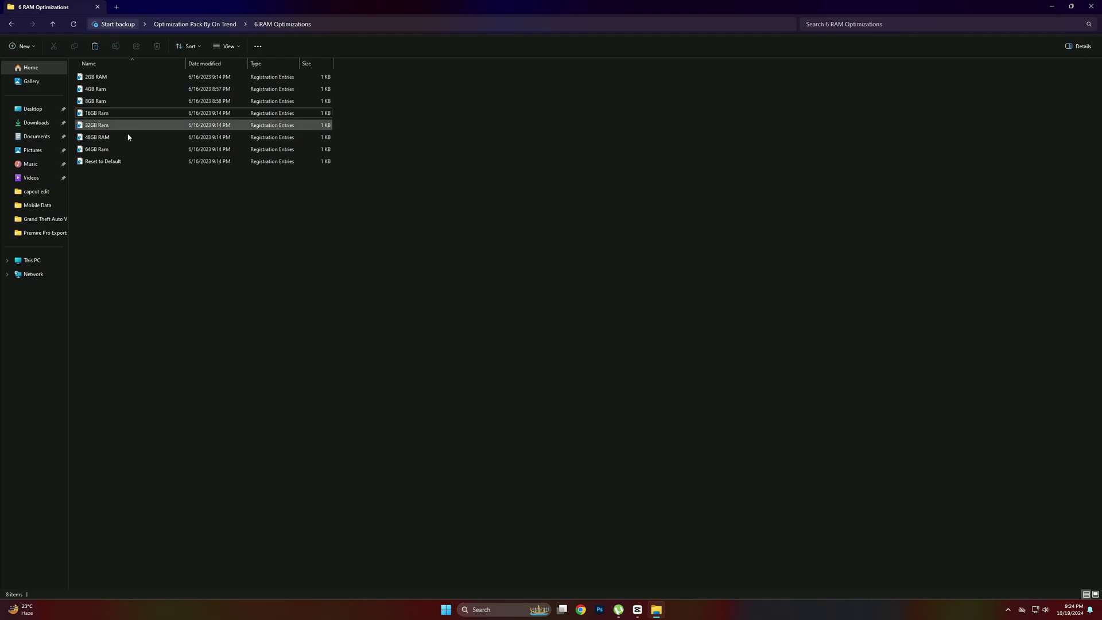
Install Mem Reduct from the 7 Optimization Tools folder into C:\Program Files\Mem Reduct and launch it.
left_click(6, 26)
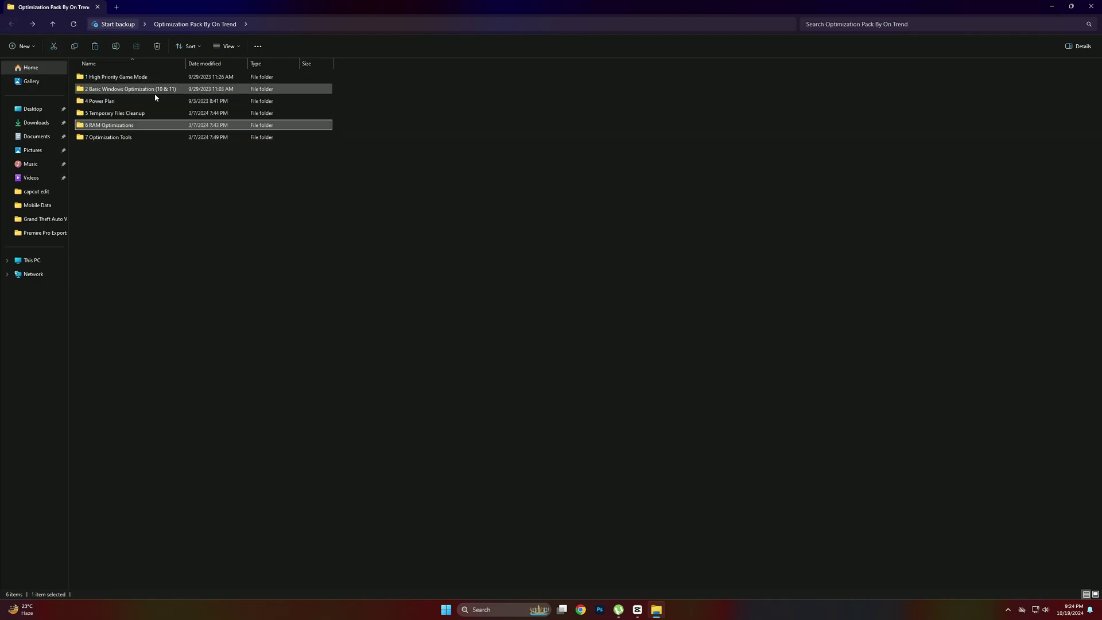
double_click(104, 138)
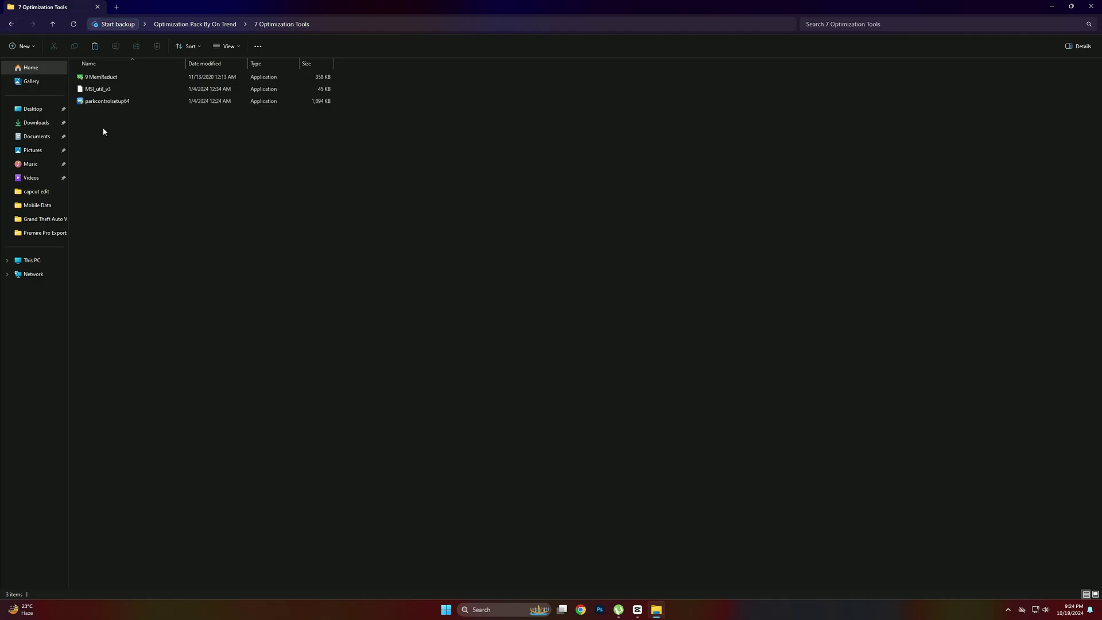
double_click(108, 82)
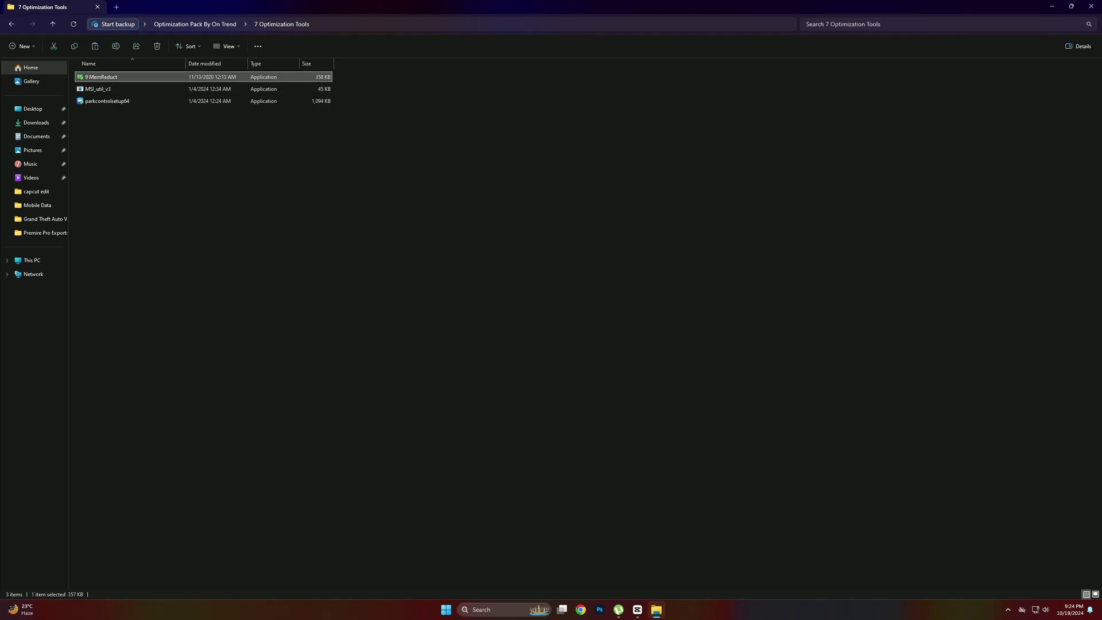
left_click(525, 382)
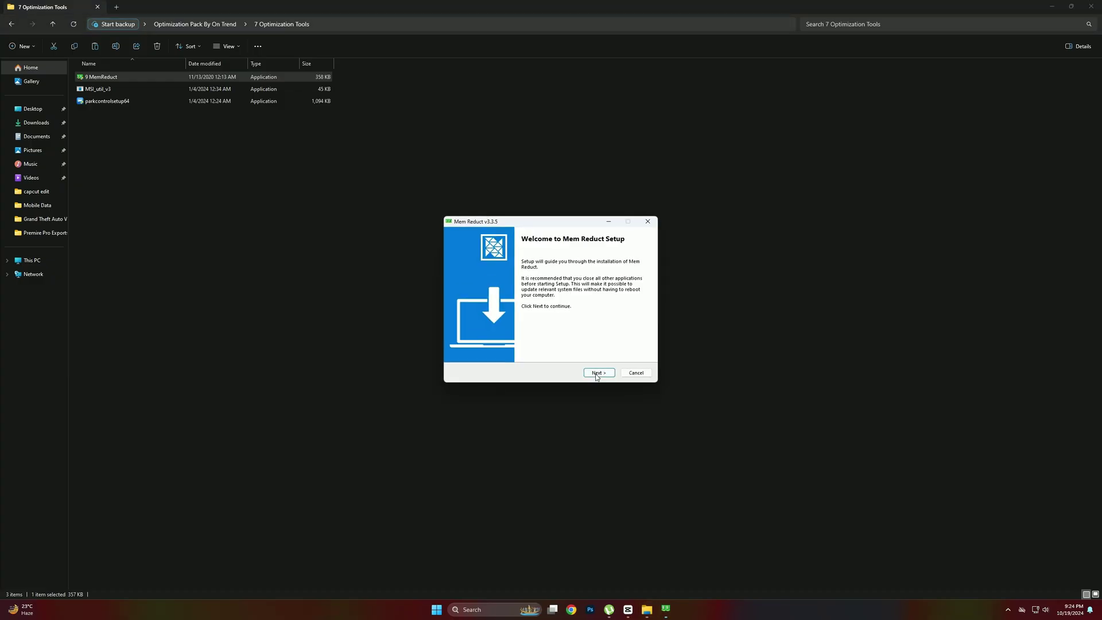
left_click(599, 373)
left_click(610, 376)
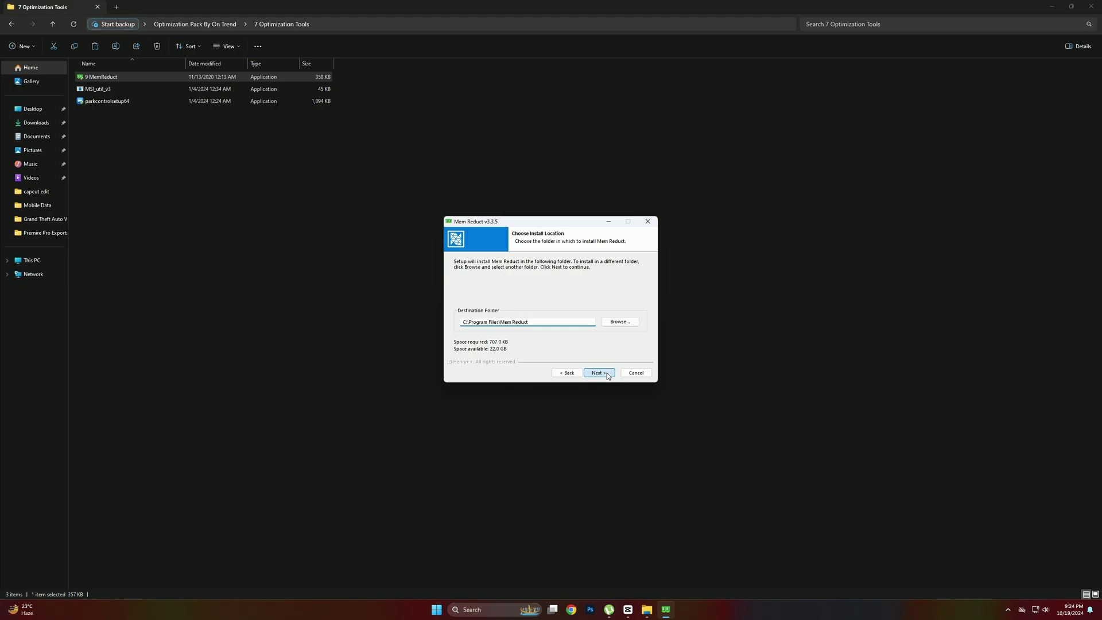
left_click(608, 376)
left_click(608, 377)
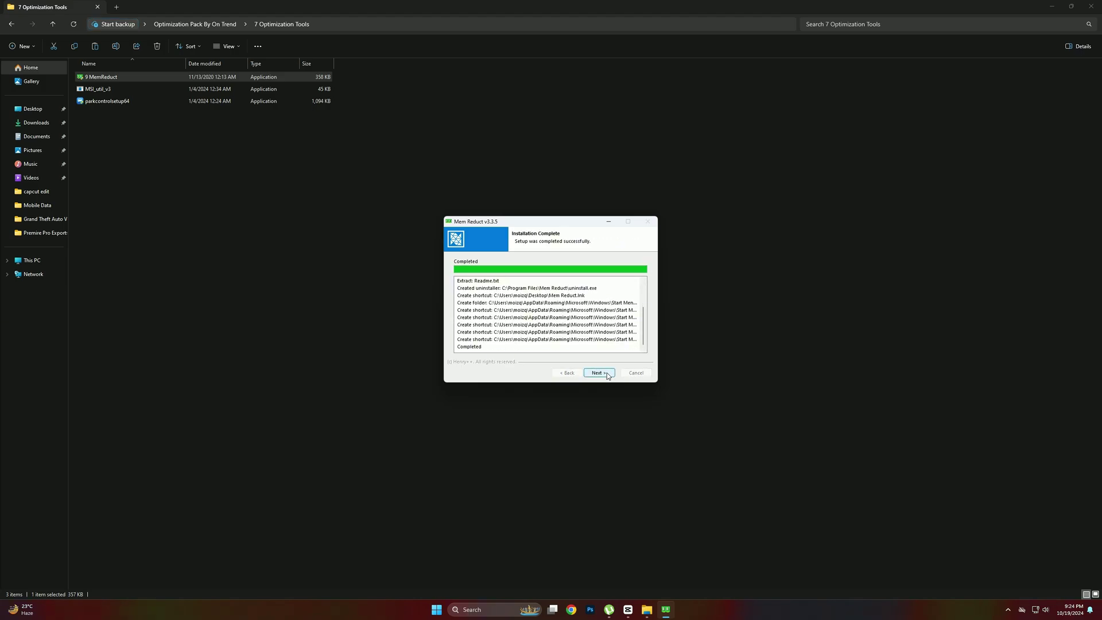
left_click(608, 376)
left_click(608, 374)
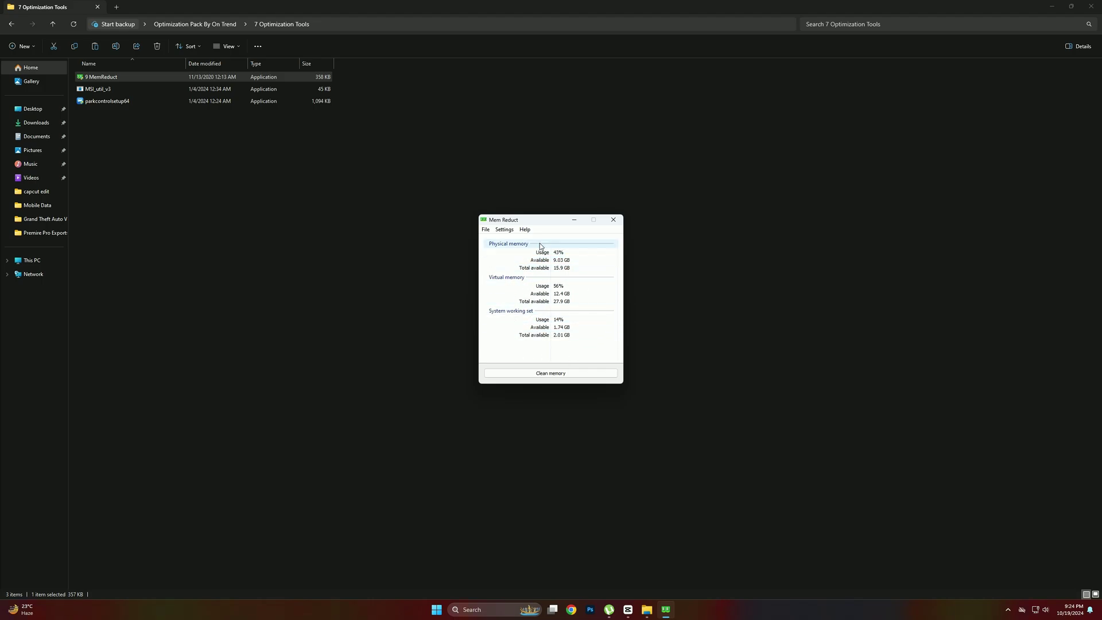
Clean the memory with Mem Reduct, dismiss its notification and close the program.
left_click(560, 376)
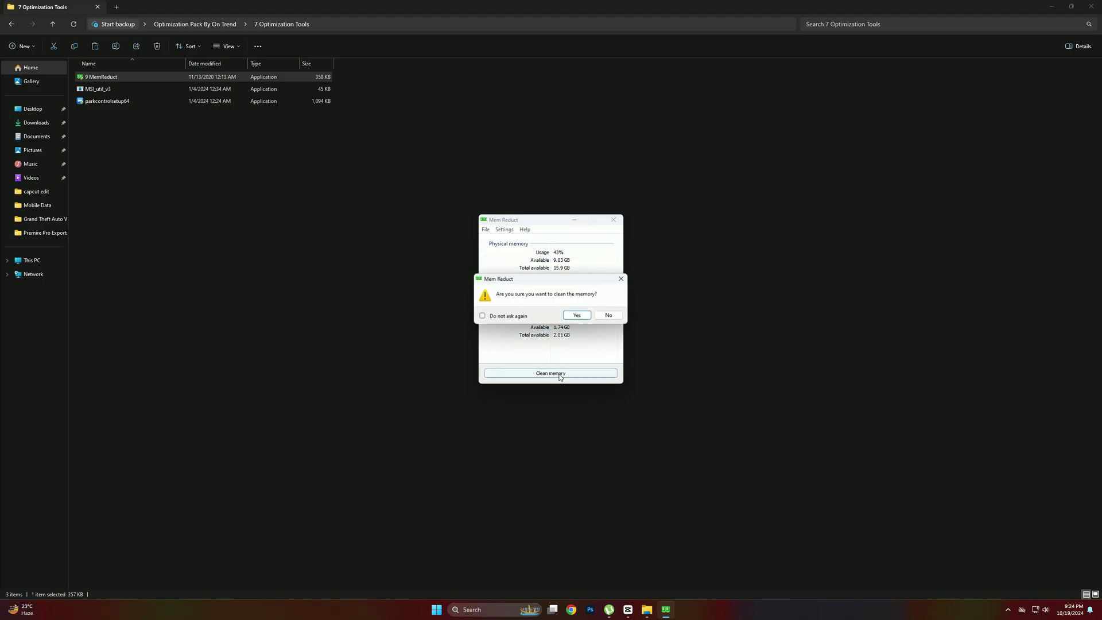
left_click(582, 315)
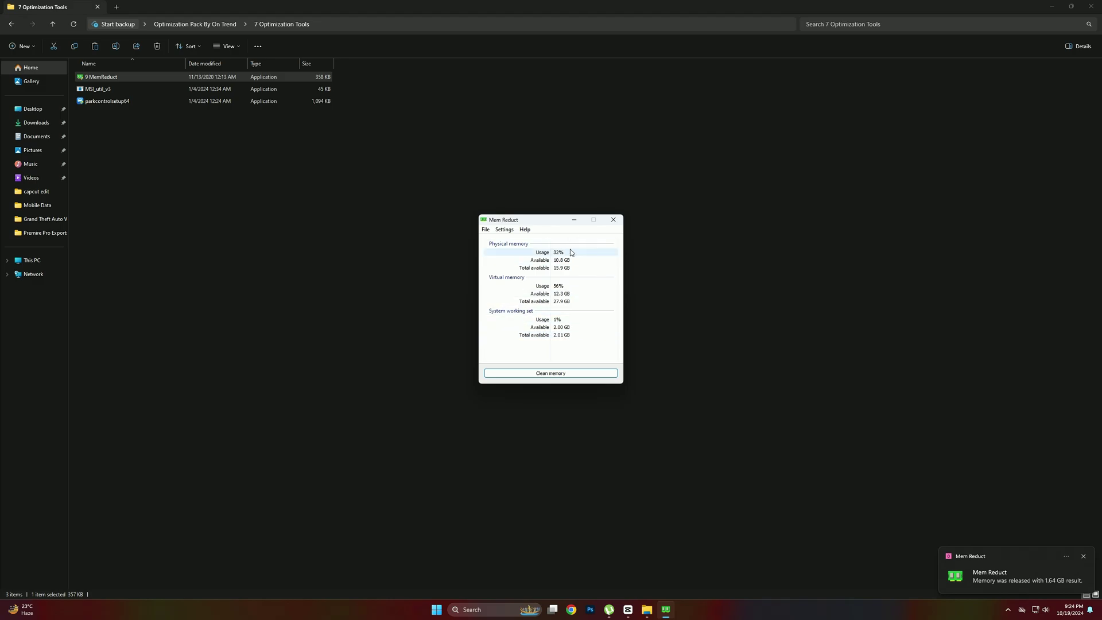
left_click(1085, 557)
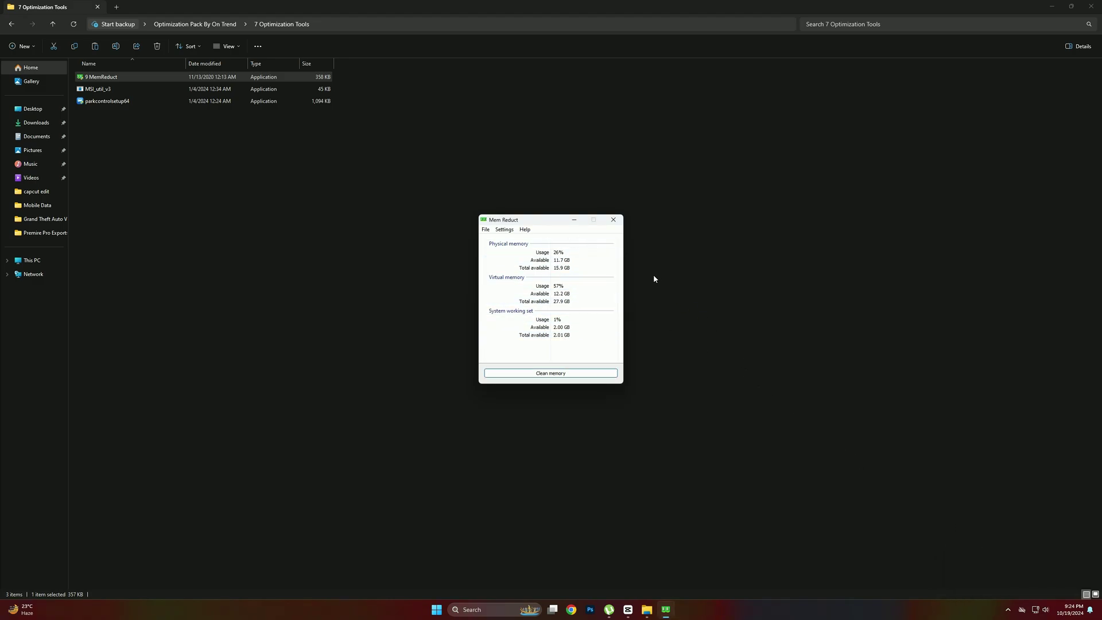
left_click(614, 220)
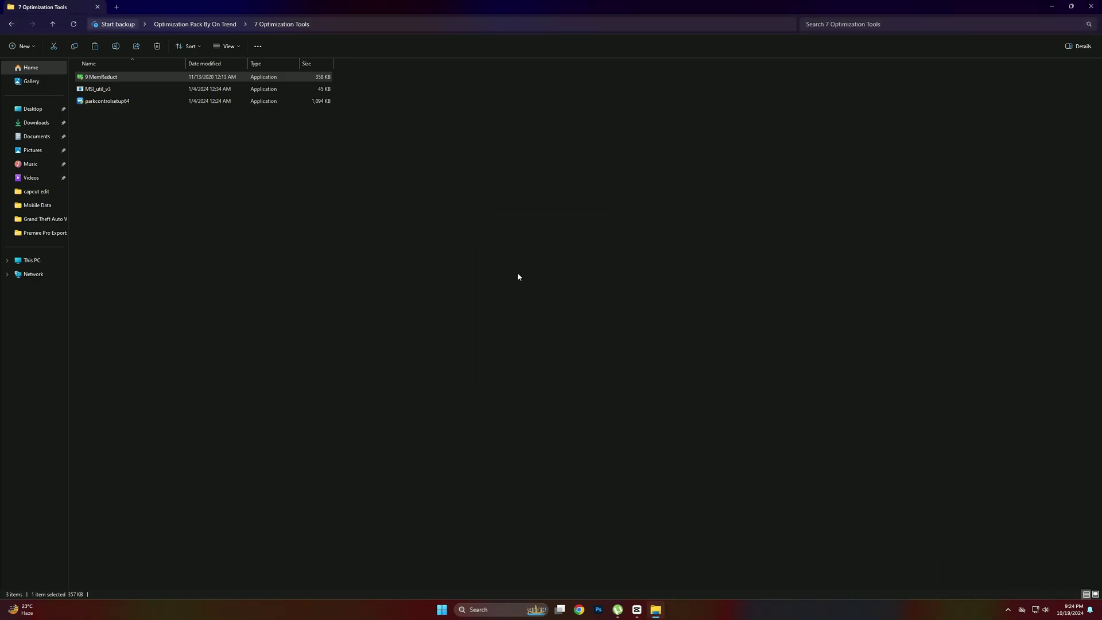
Run MSI_util_v3 as administrator, set the AMD Radeon RX 6600 XT interrupt priority to High, and close the utility.
left_click(130, 90)
right_click(131, 90)
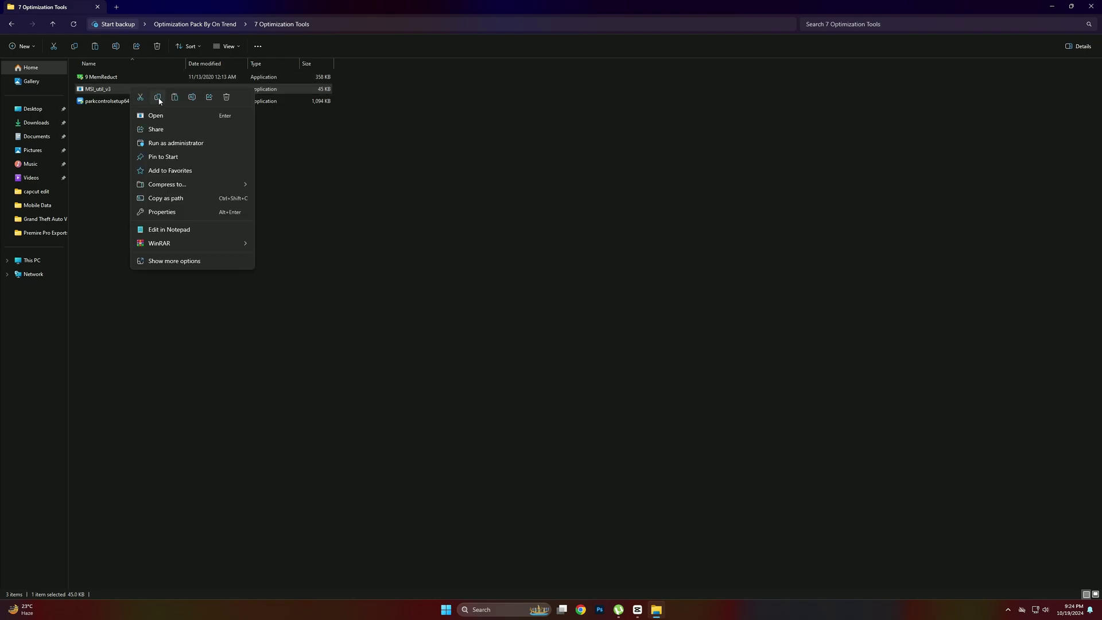
left_click(156, 143)
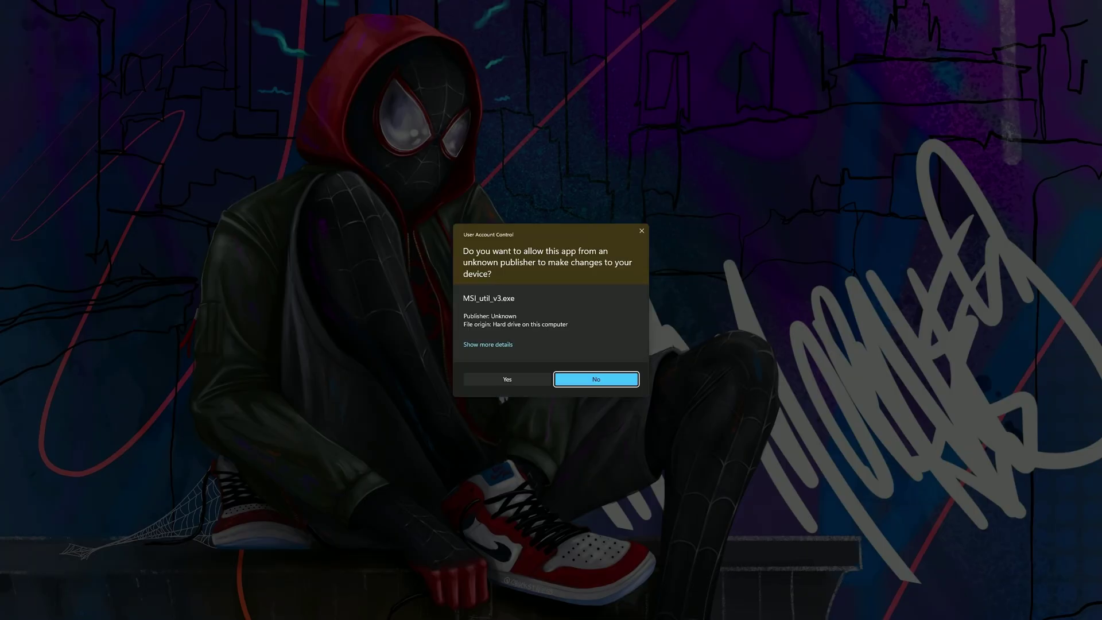
left_click(504, 383)
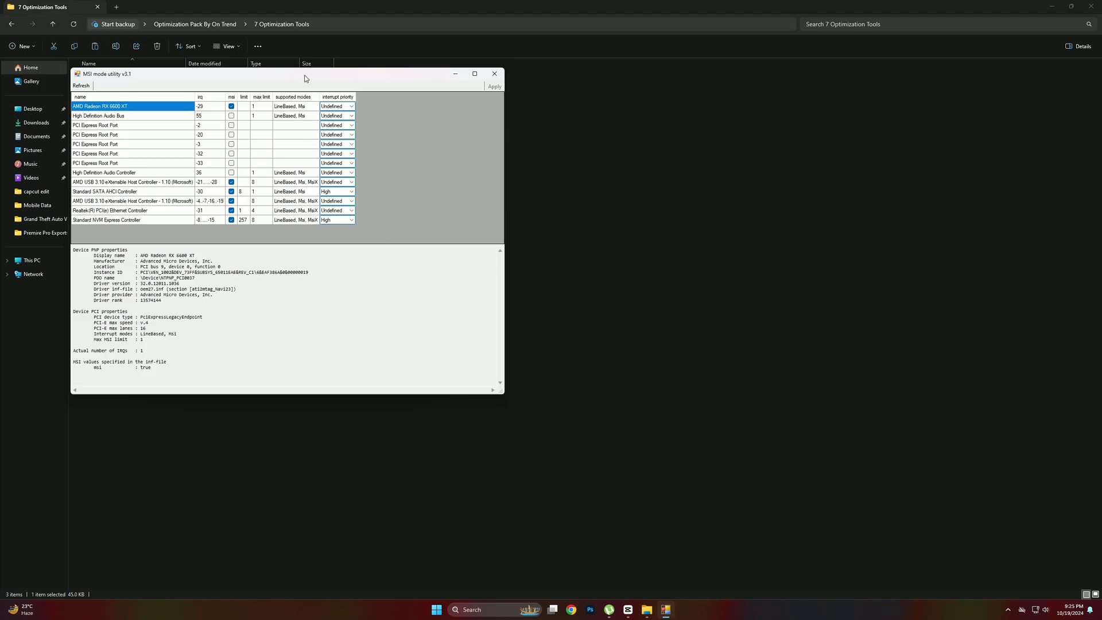
left_click_drag(305, 78, 524, 137)
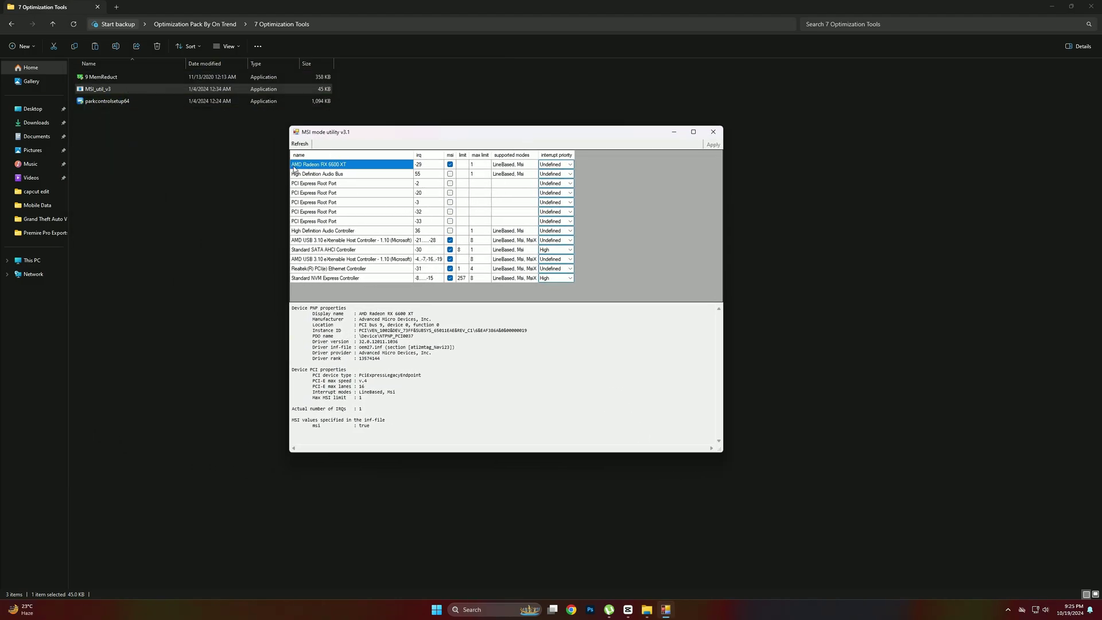
left_click(557, 166)
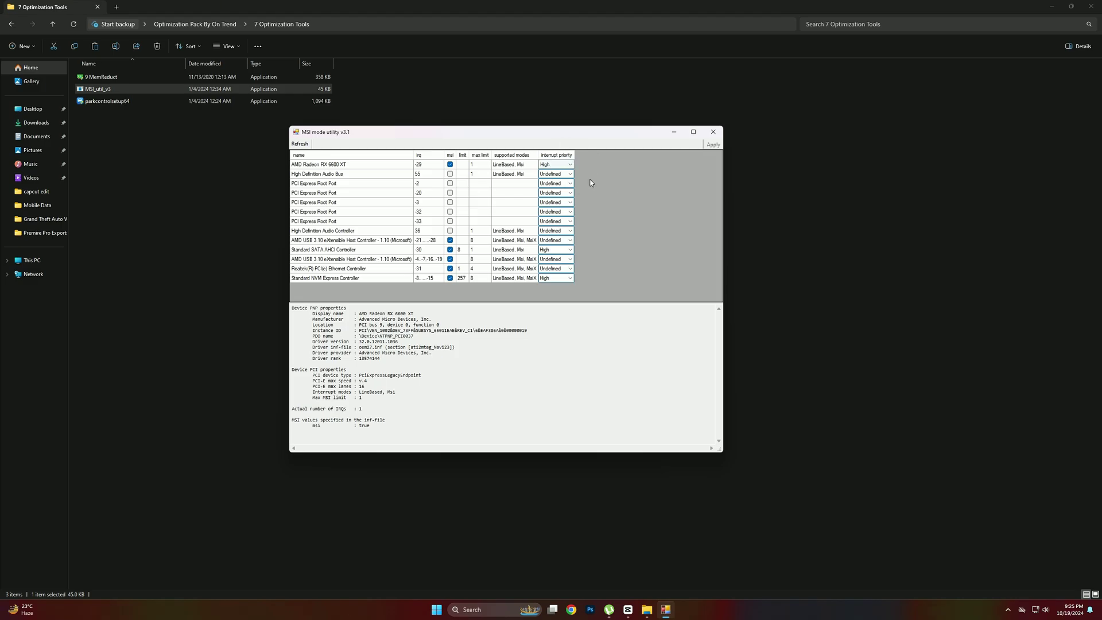
left_click(713, 132)
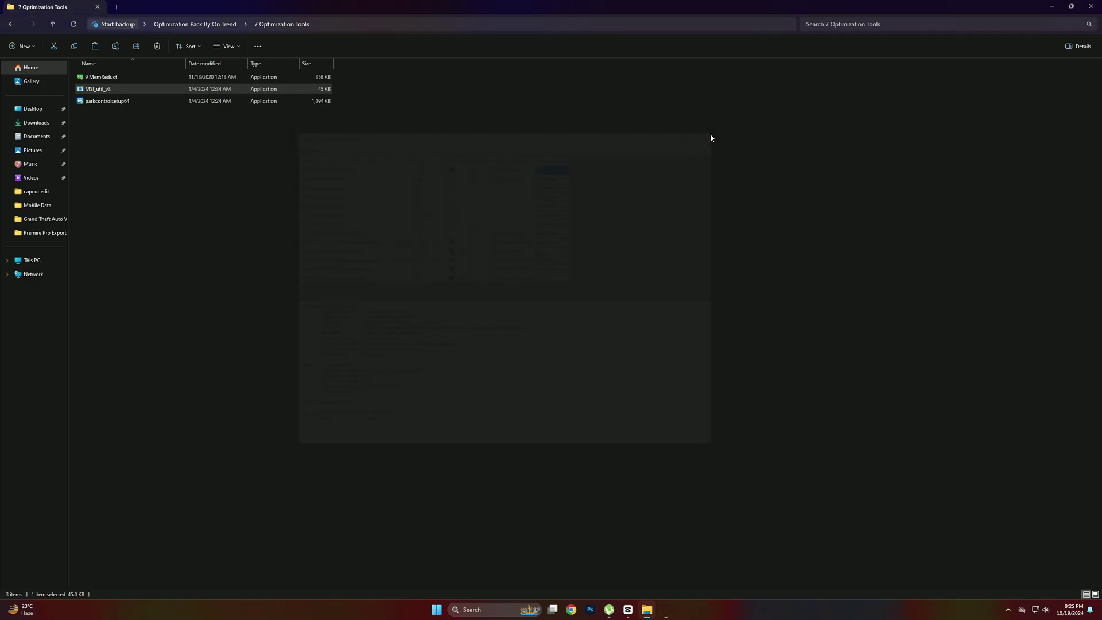
Install ParkControl from parkcontrolsetup64 in English with the default components and launch it.
left_click(134, 101)
double_click(134, 102)
left_click(591, 378)
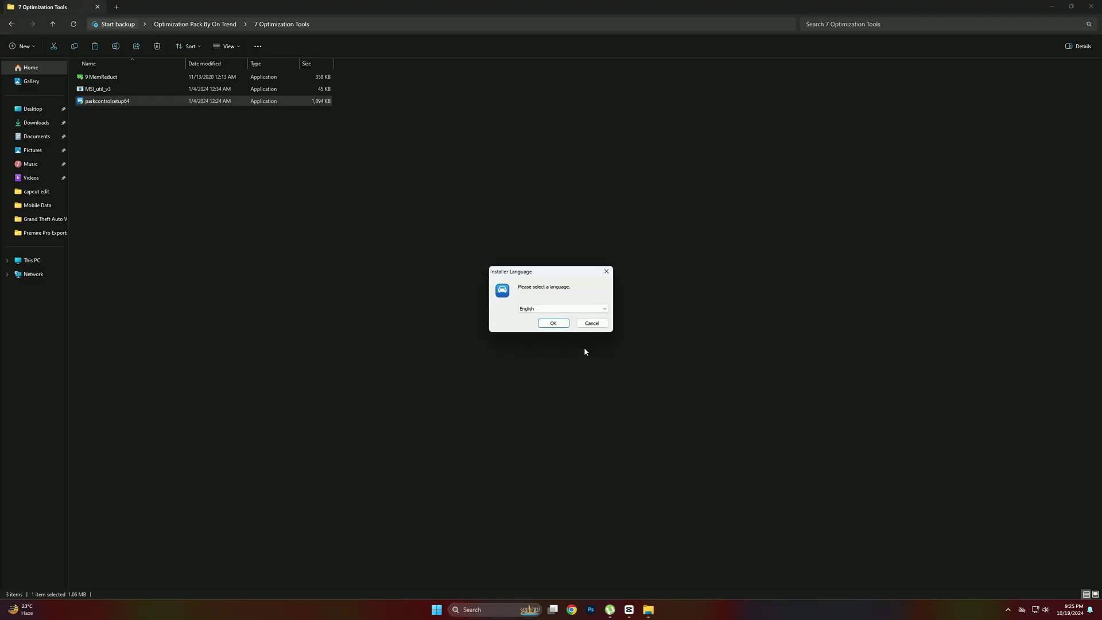
left_click(551, 323)
left_click(601, 375)
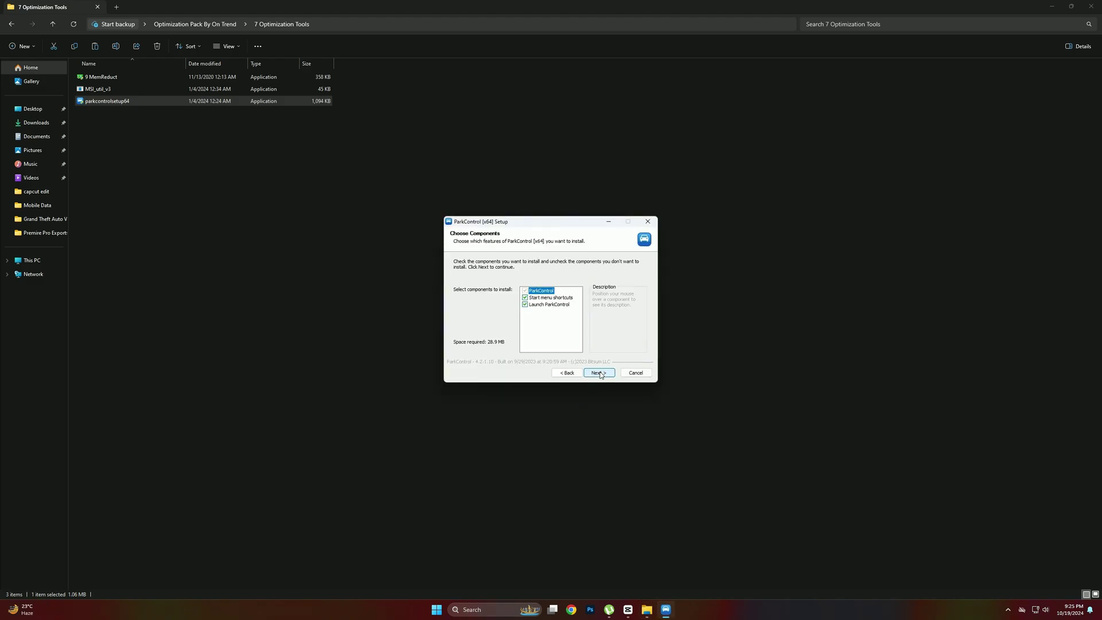
left_click(601, 374)
left_click(601, 375)
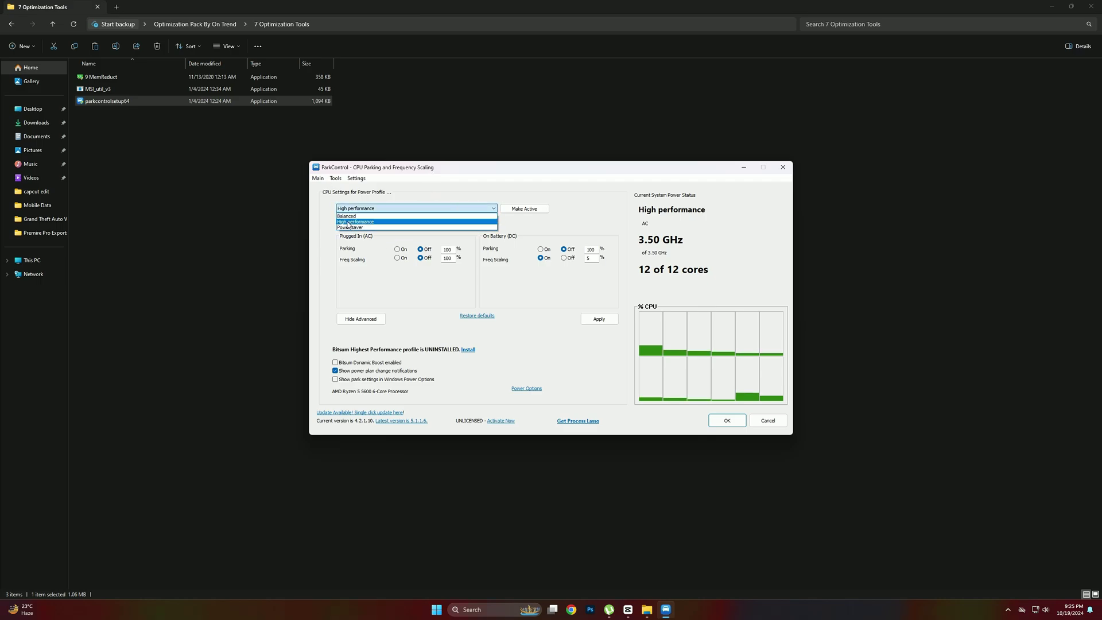
Make the High performance power profile active in ParkControl, confirm the settings, and return to the optimization pack's main folder.
left_click(405, 222)
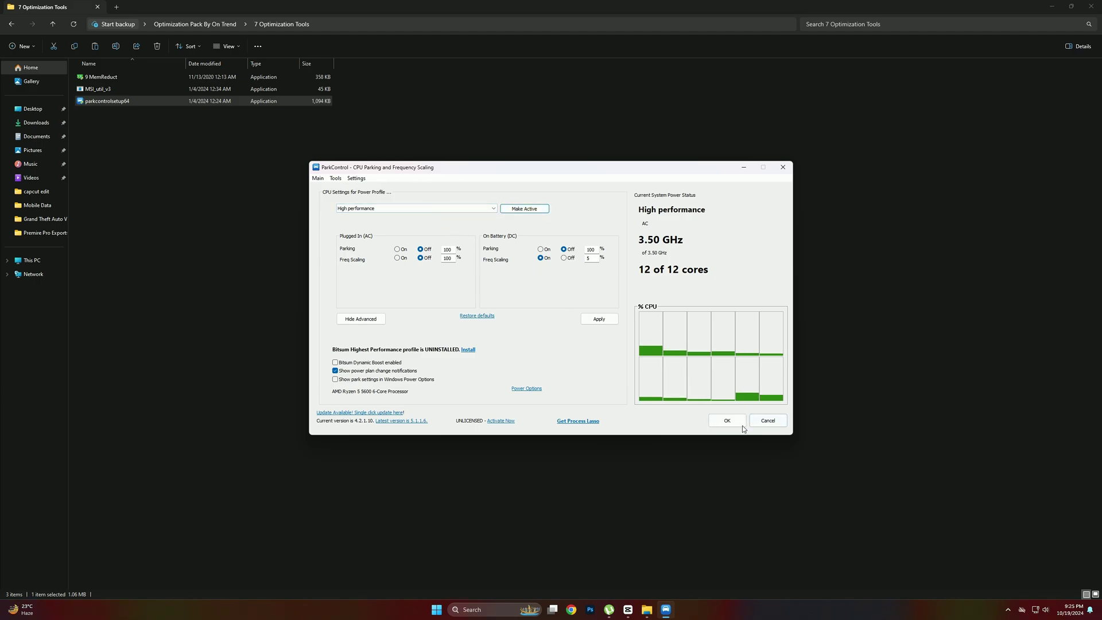
left_click(717, 422)
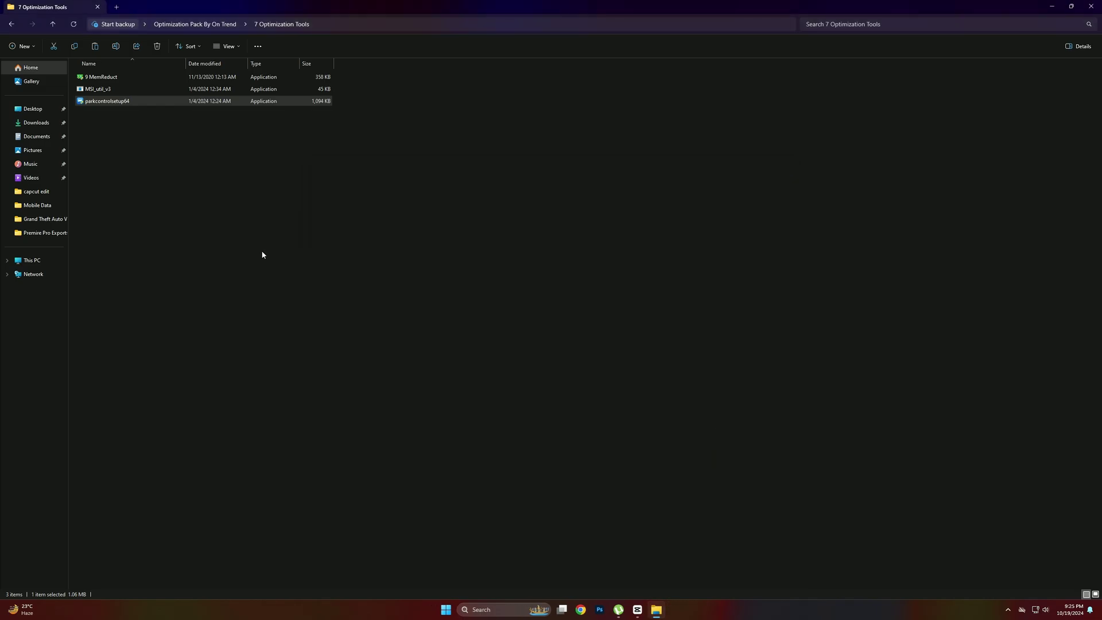
left_click(11, 25)
left_click_drag(159, 196, 143, 112)
left_click(189, 181)
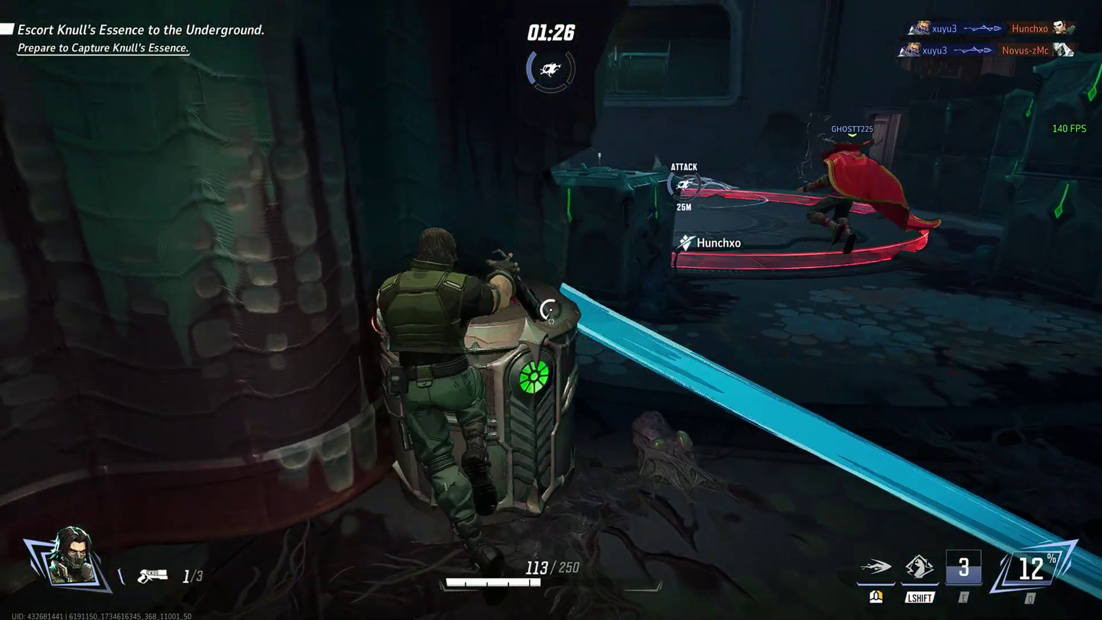
key("r")
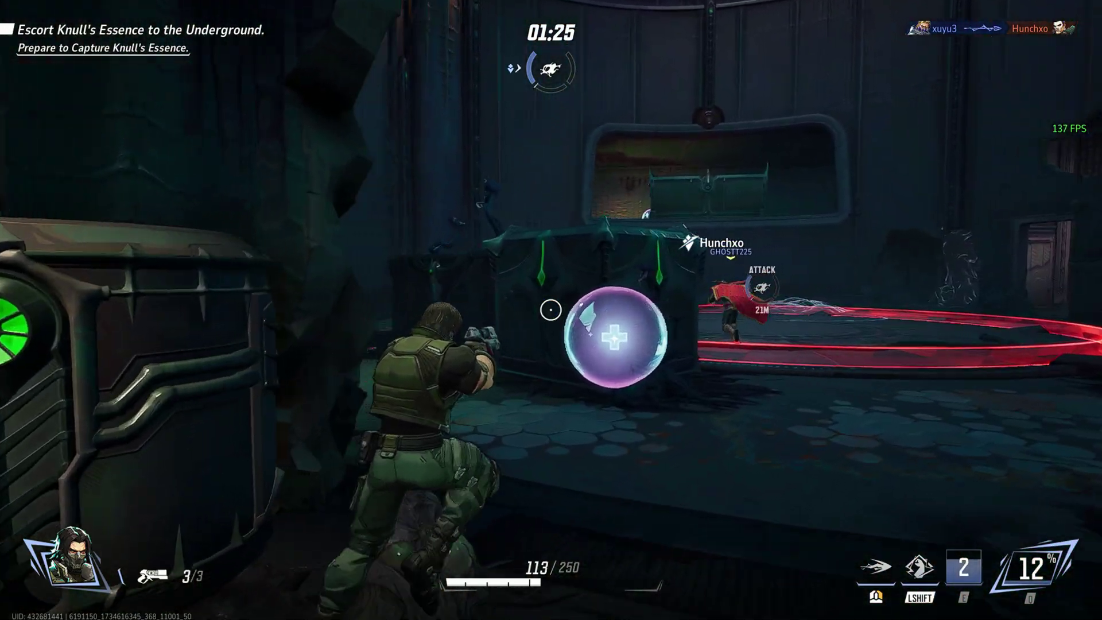
key("e")
left_click(551, 310)
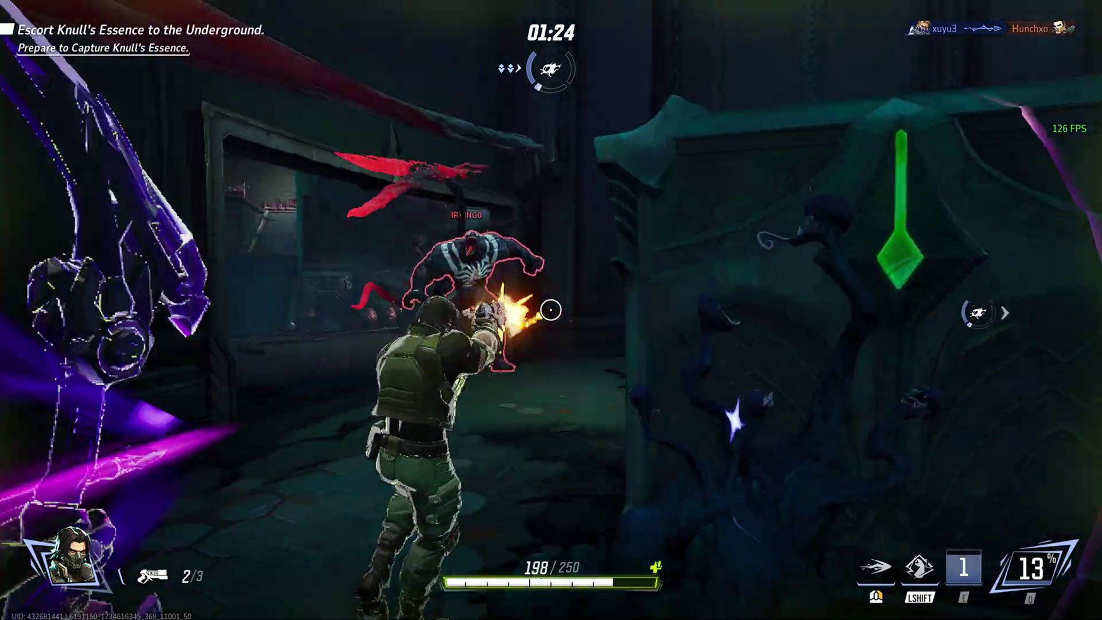
left_click(551, 310)
left_click(550, 310)
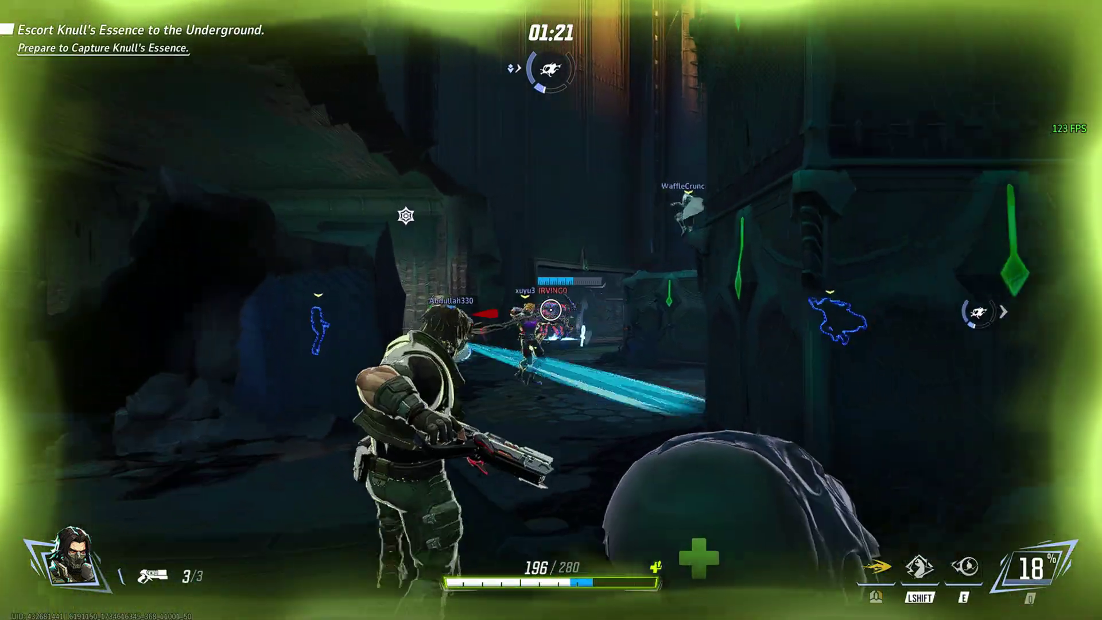
left_click(550, 310)
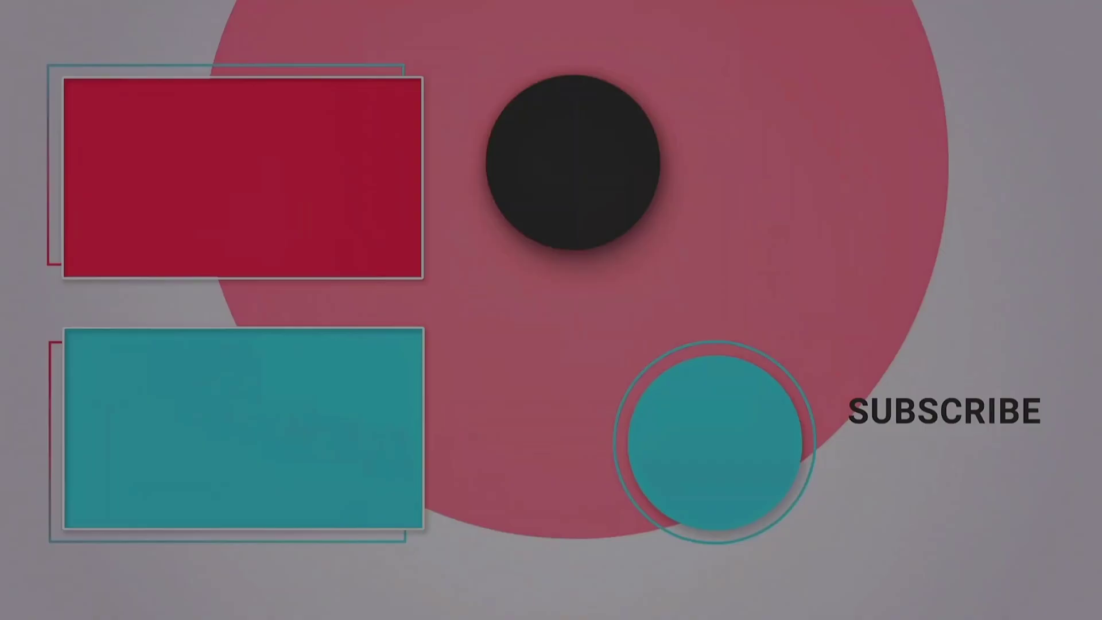